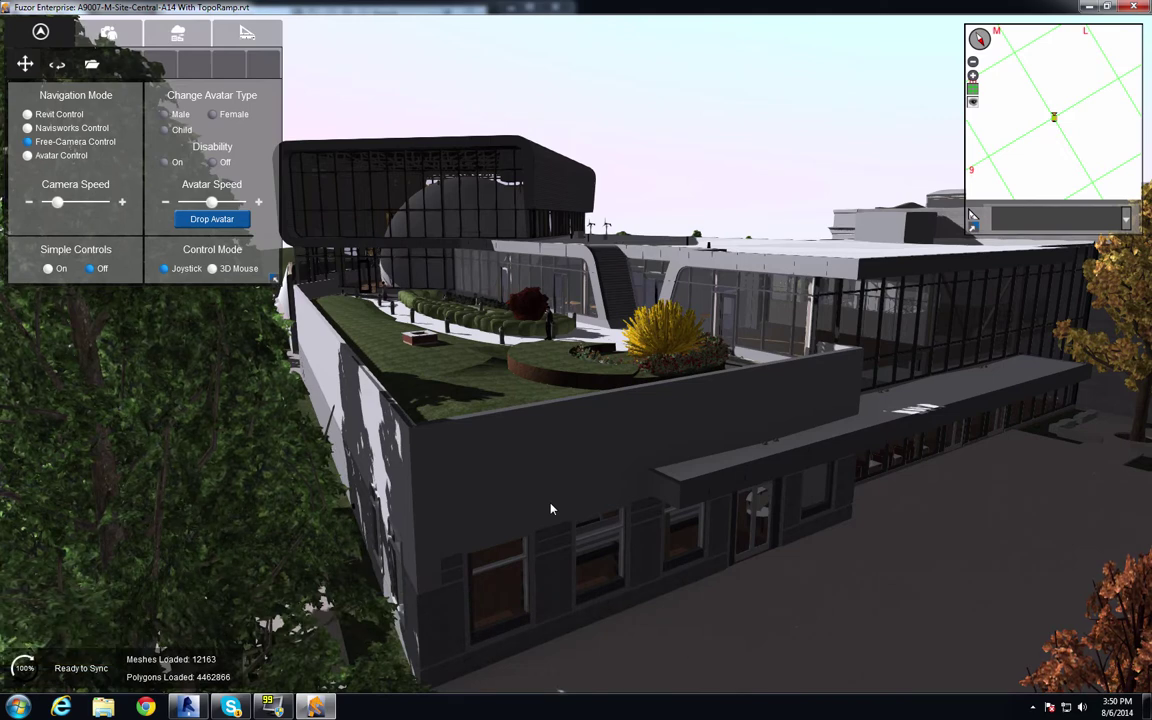
key(alt+Tab)
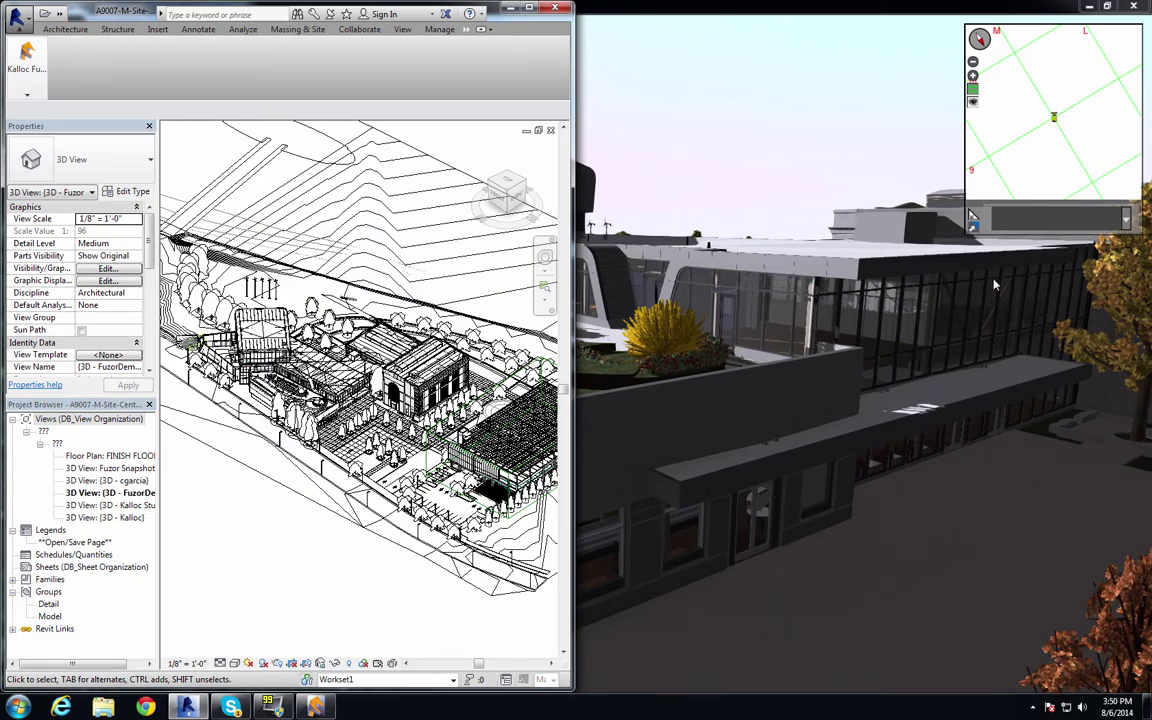
click(674, 24)
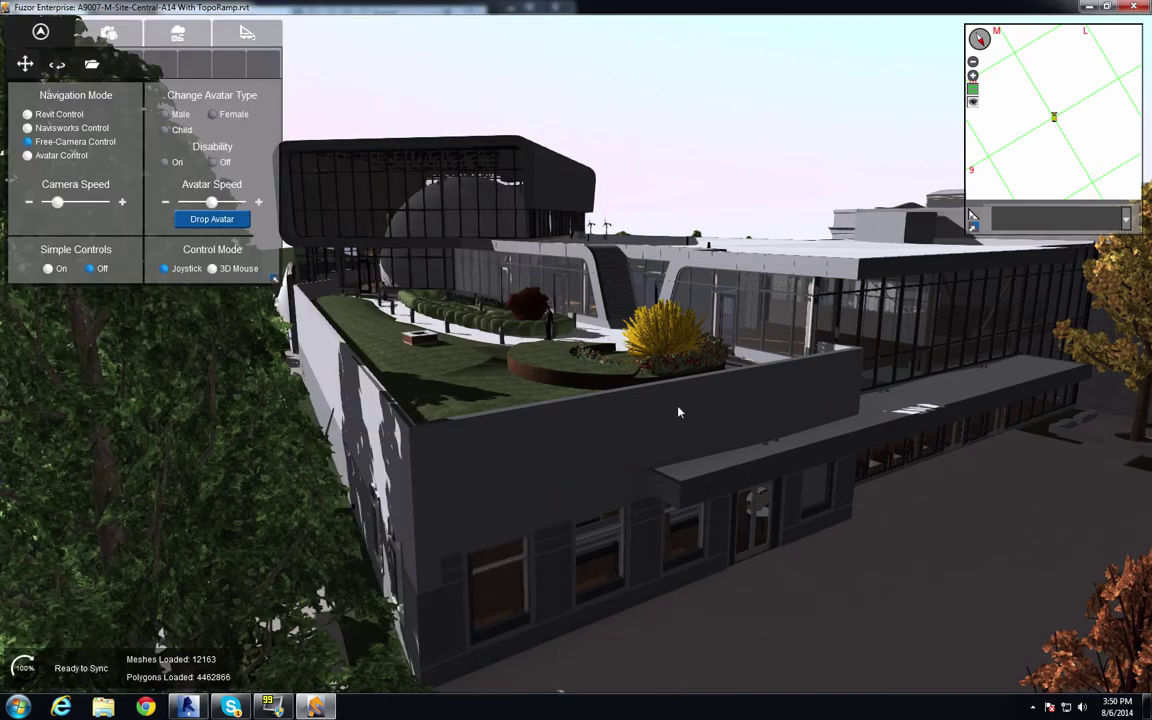
drag(678, 411, 594, 416)
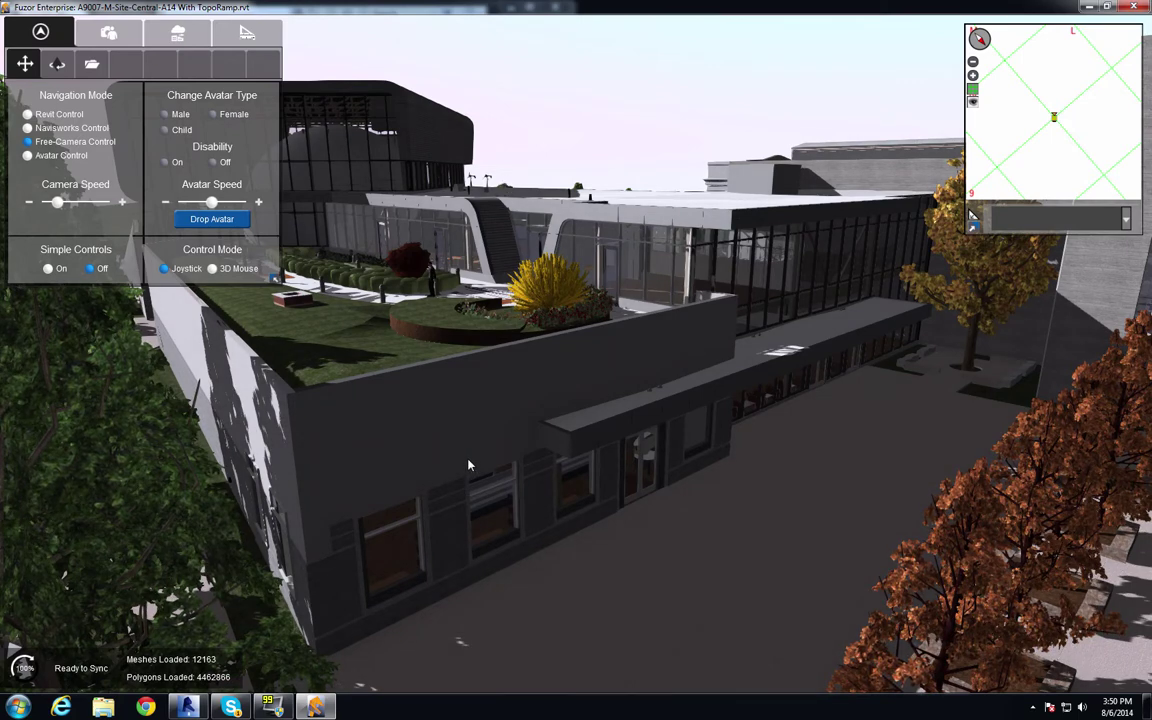
Create a new clash test in the Clash Manager
click(246, 32)
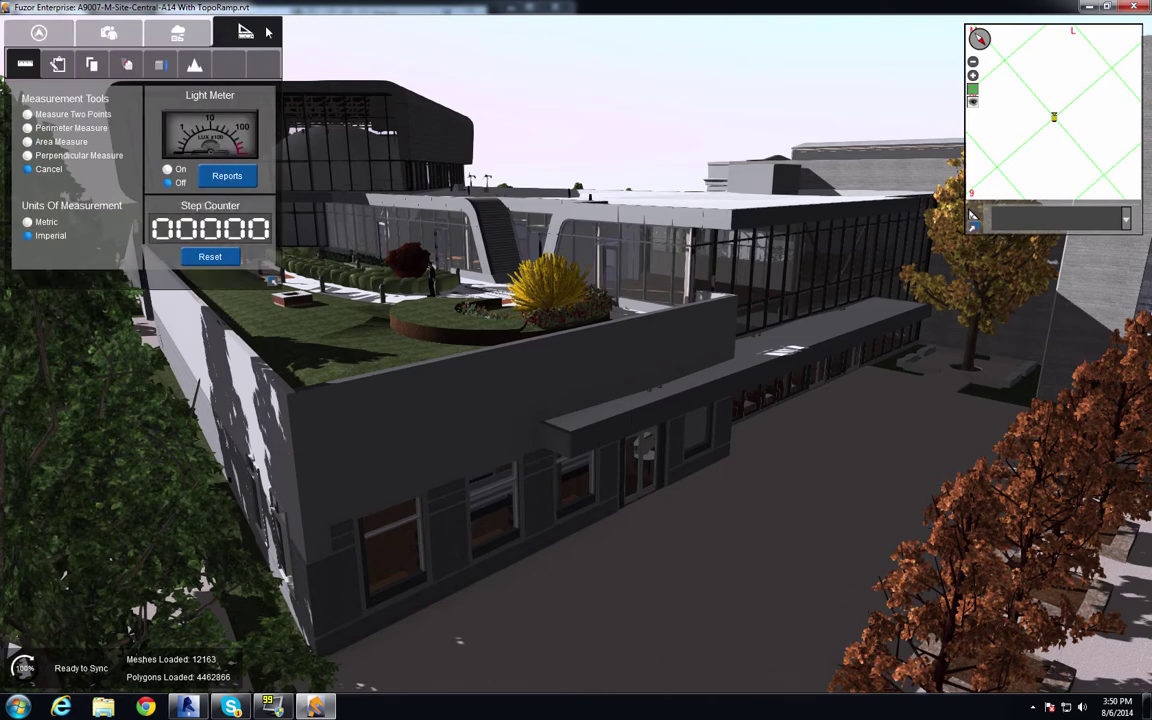
click(126, 65)
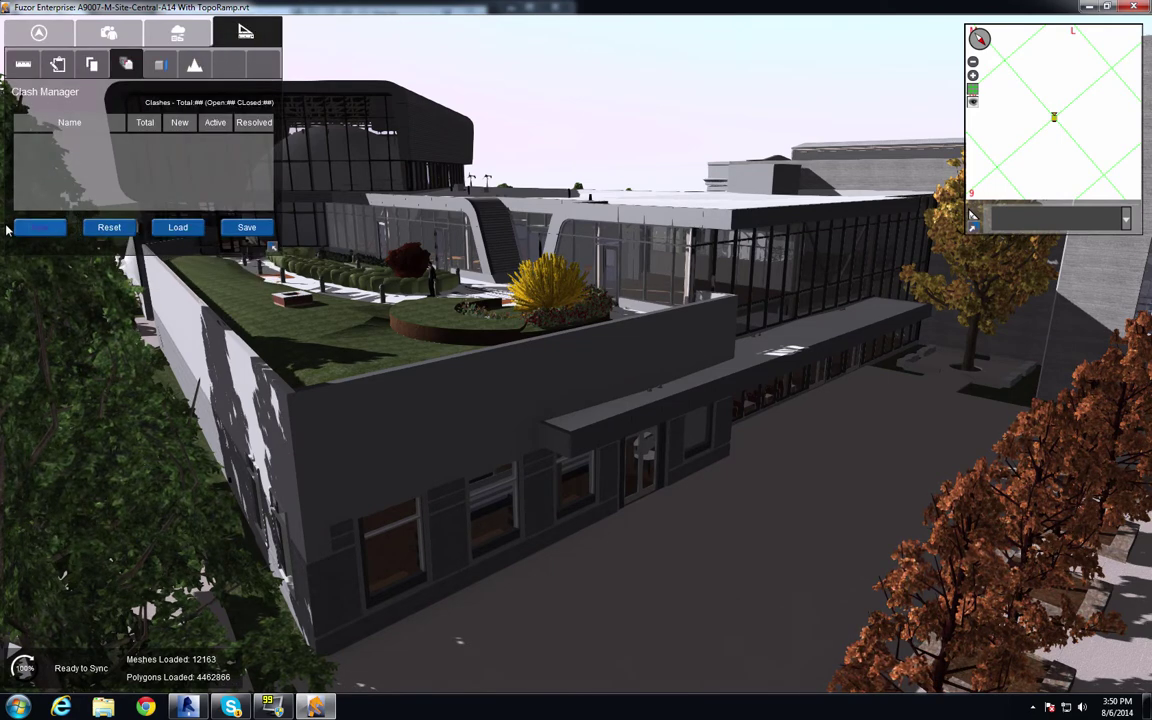
click(44, 228)
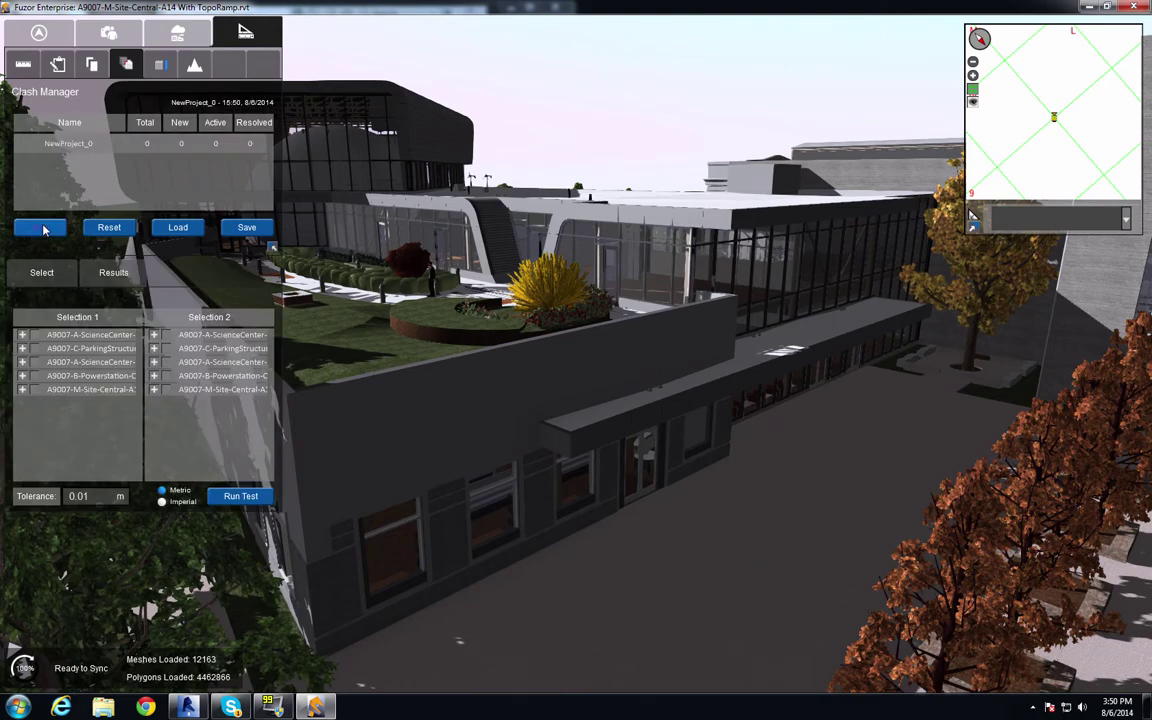
Rename the new clash test as "Steel vs Ducts"
double_click(98, 146)
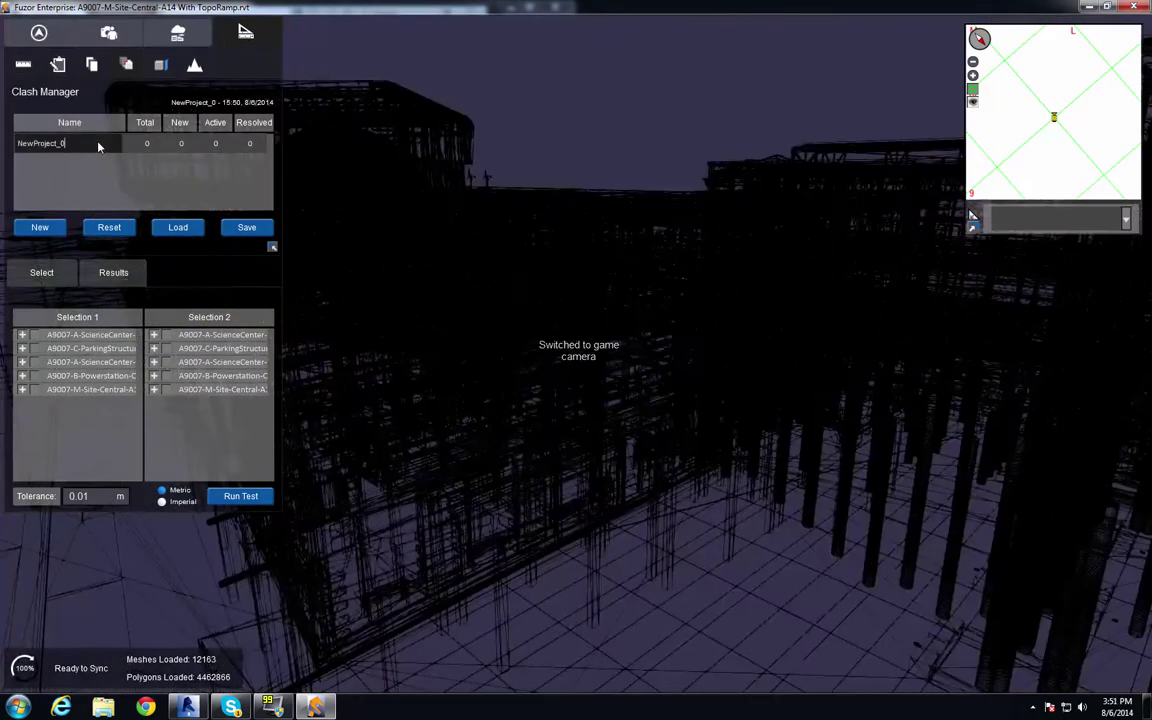
key(BackSpace)
key(BackSpace)
key(BackSpace)
key(BackSpace)
key(BackSpace)
key(BackSpace)
key(BackSpace)
key(BackSpace)
key(BackSpace)
key(BackSpace)
key(BackSpace)
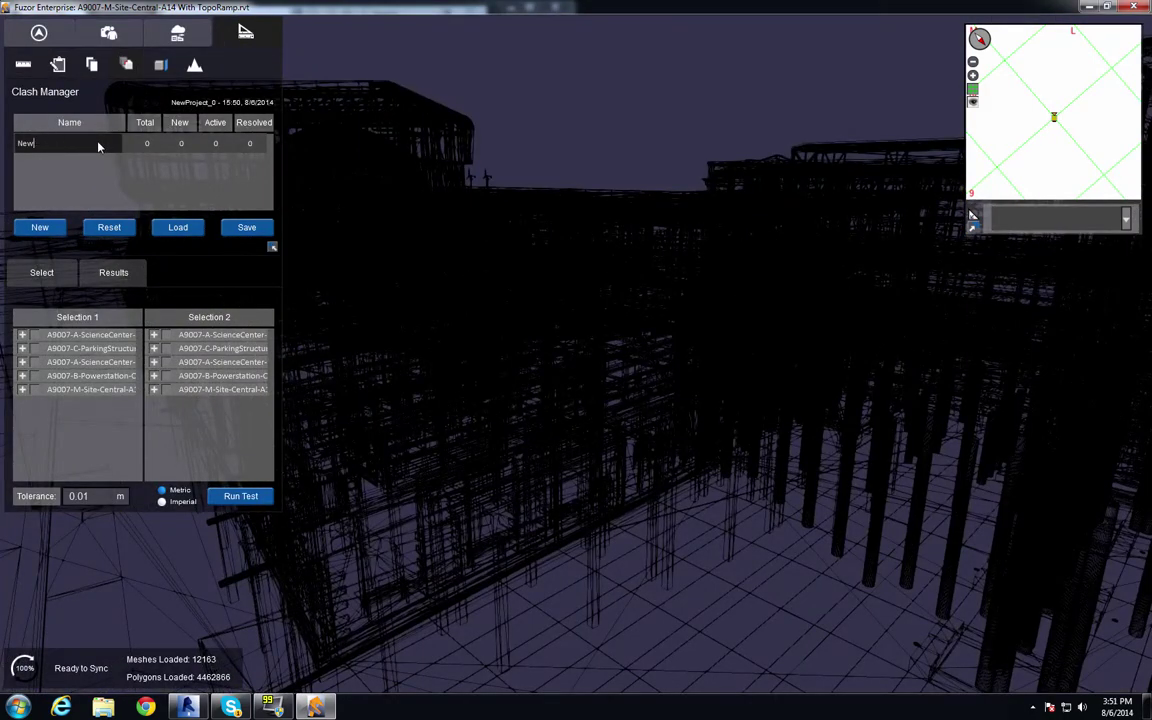
text(Steel vs Ducts)
click(226, 192)
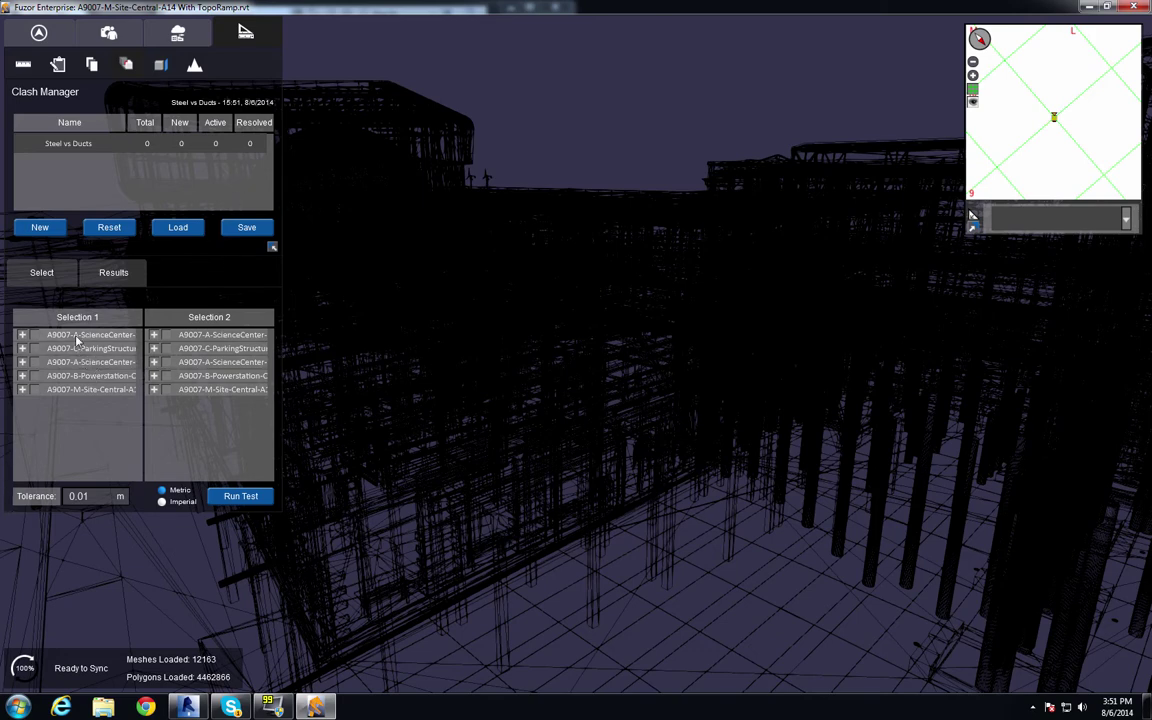
Include Structural Column and Structural Framing from the first A9007-A-ScienceCenter file in Selection 1
click(22, 334)
click(43, 417)
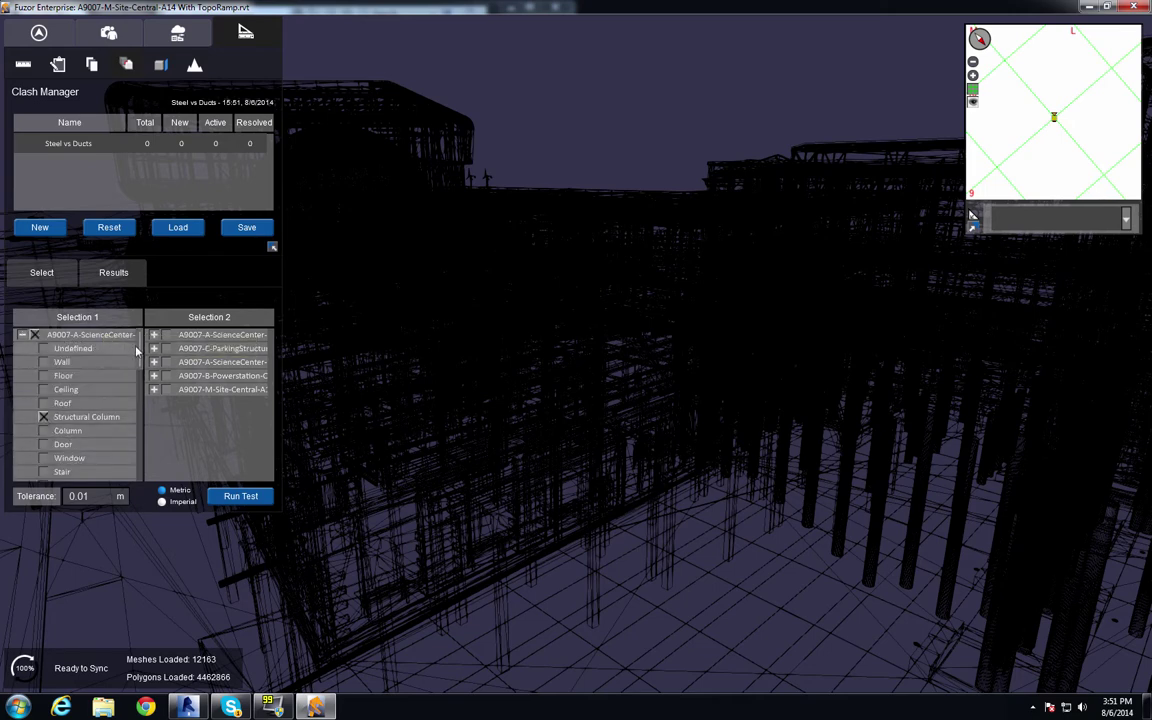
drag(138, 350, 139, 359)
scroll(90, 364, down, 3)
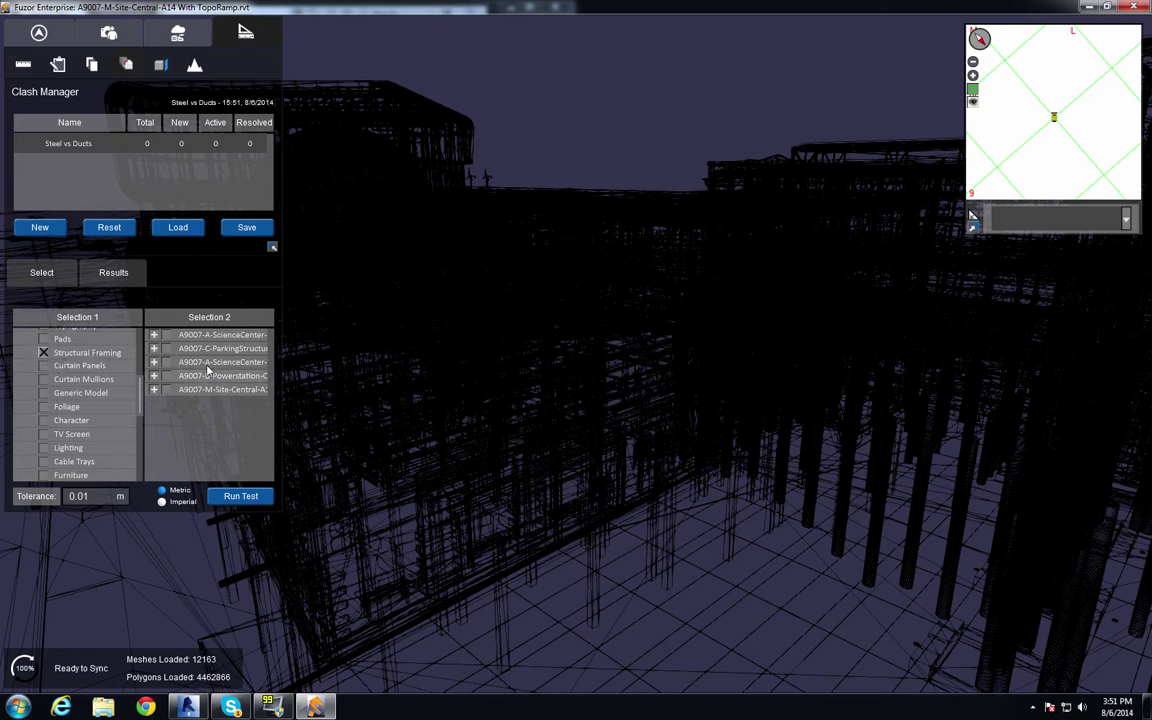
Include Ducts from the second A9007-A-ScienceCenter file in Selection 2 and run the clash test
click(154, 361)
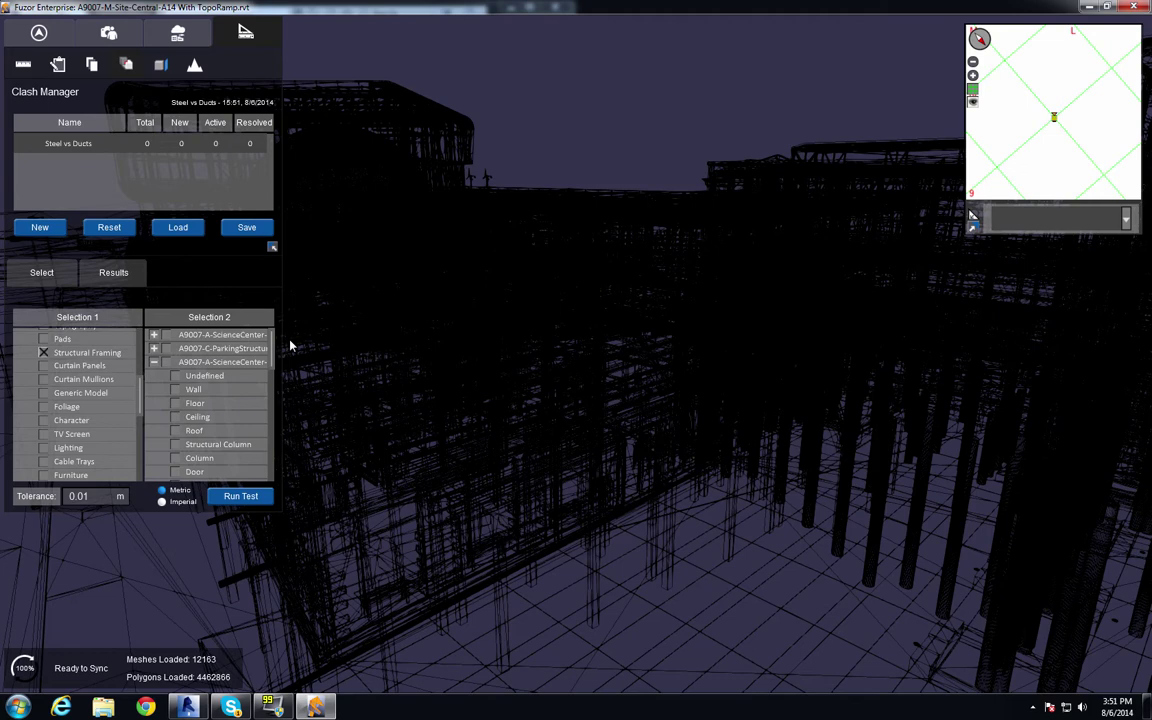
drag(272, 348, 273, 437)
click(190, 420)
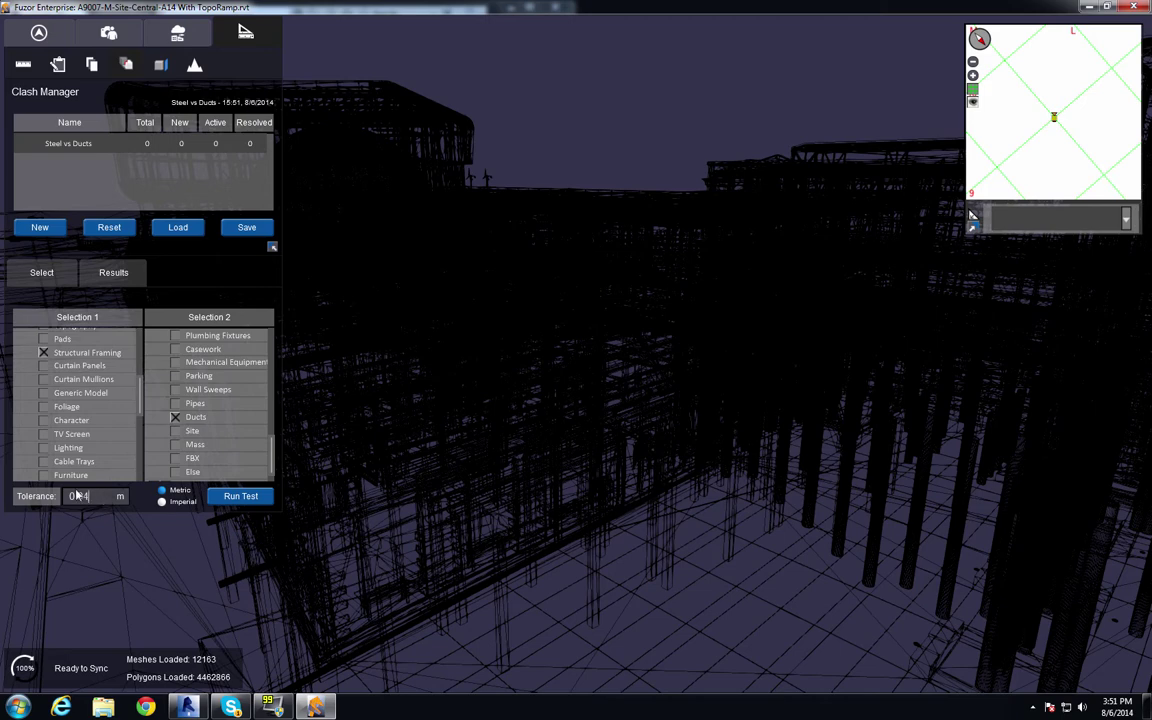
click(251, 496)
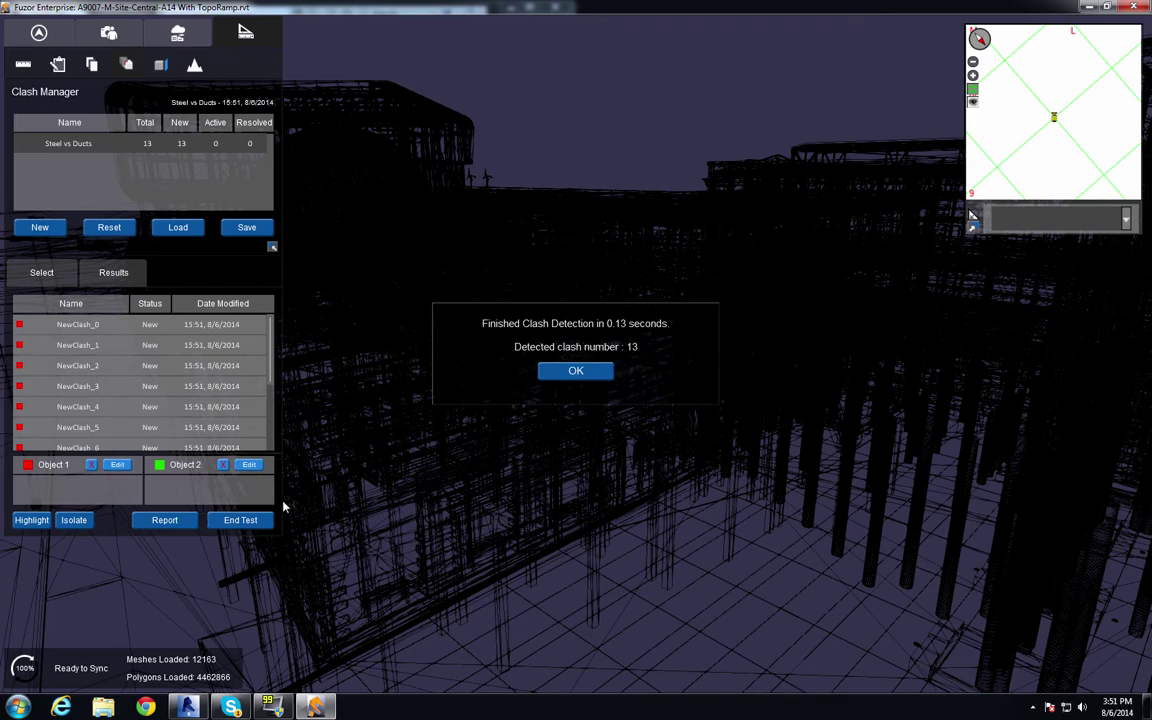
click(592, 372)
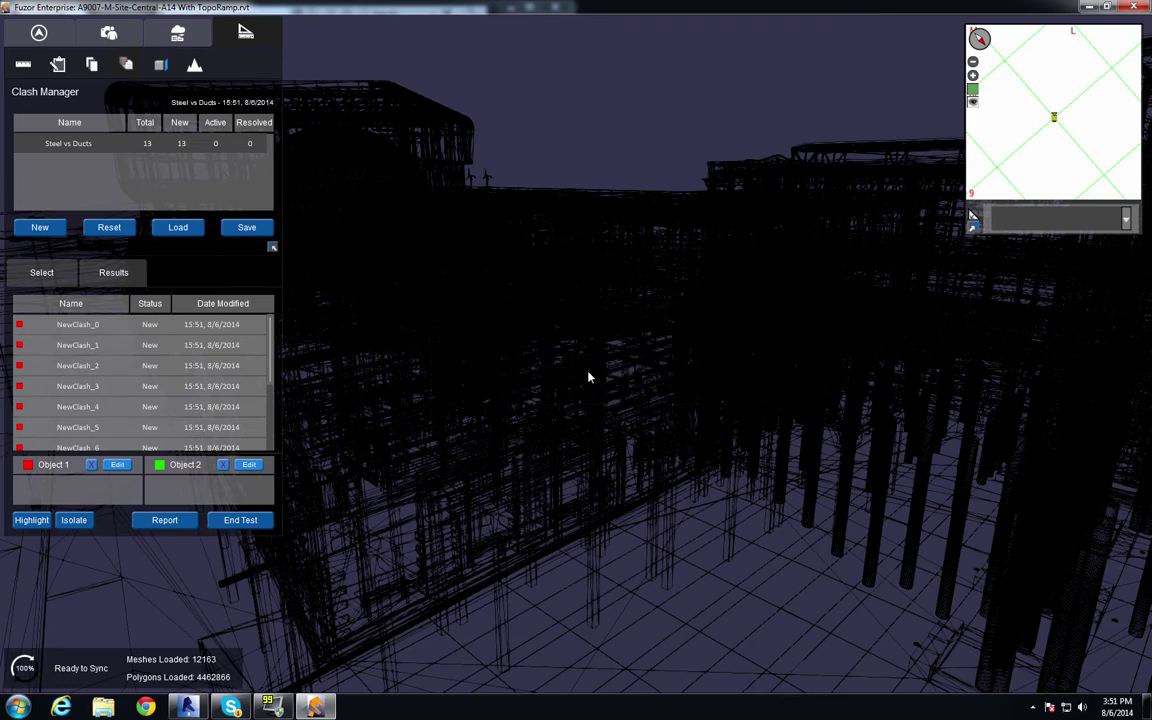
Examine NewClash_0 up close, viewing where the duct meets the structural framing from several angles
click(106, 327)
scroll(699, 423, down, 3)
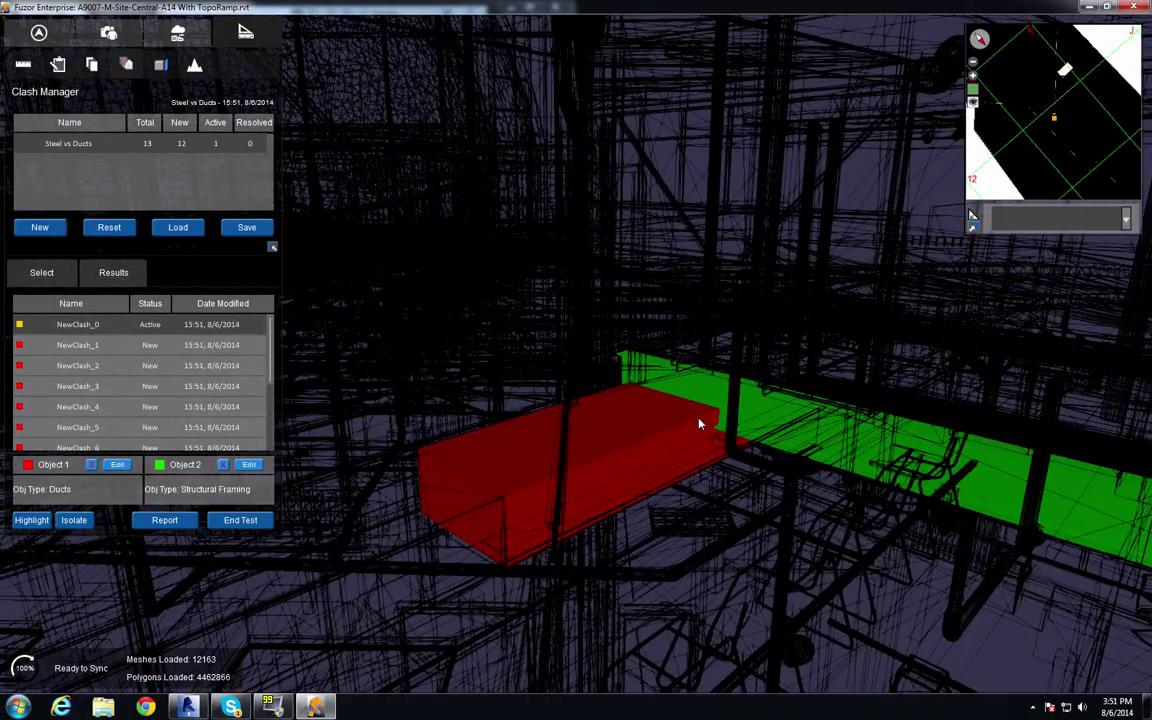
scroll(699, 423, up, 1)
middle_drag(699, 423, 478, 414)
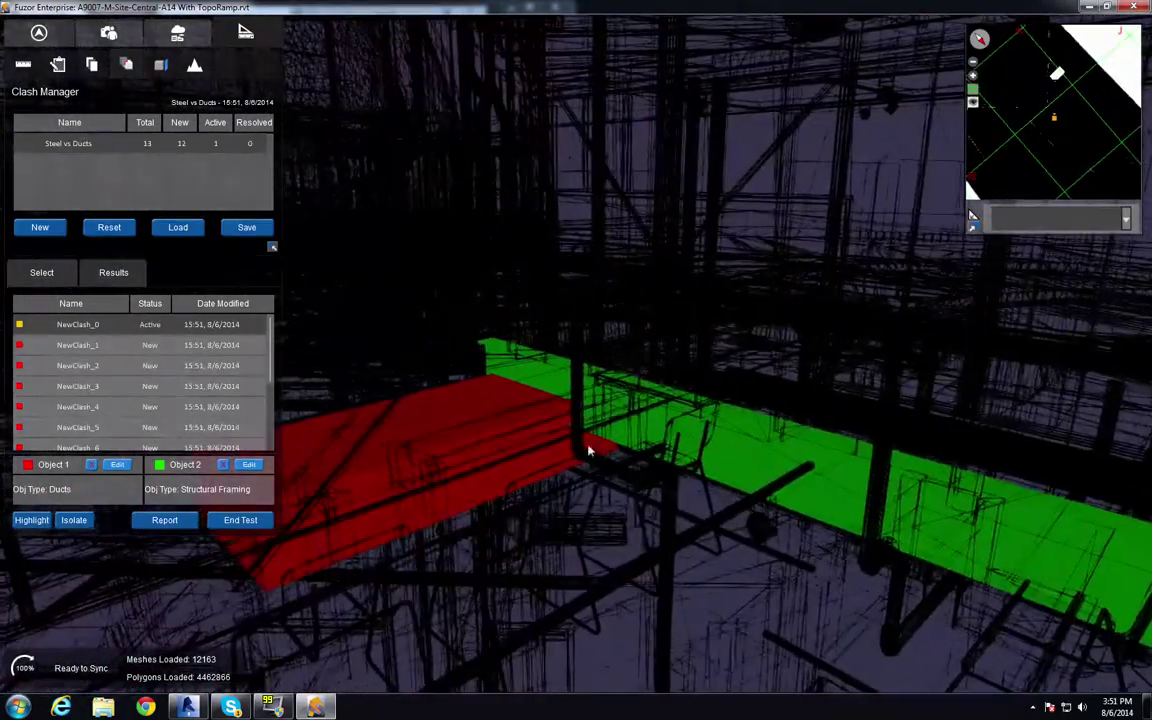
shift+middle_drag(589, 450, 549, 455)
drag(550, 455, 607, 470)
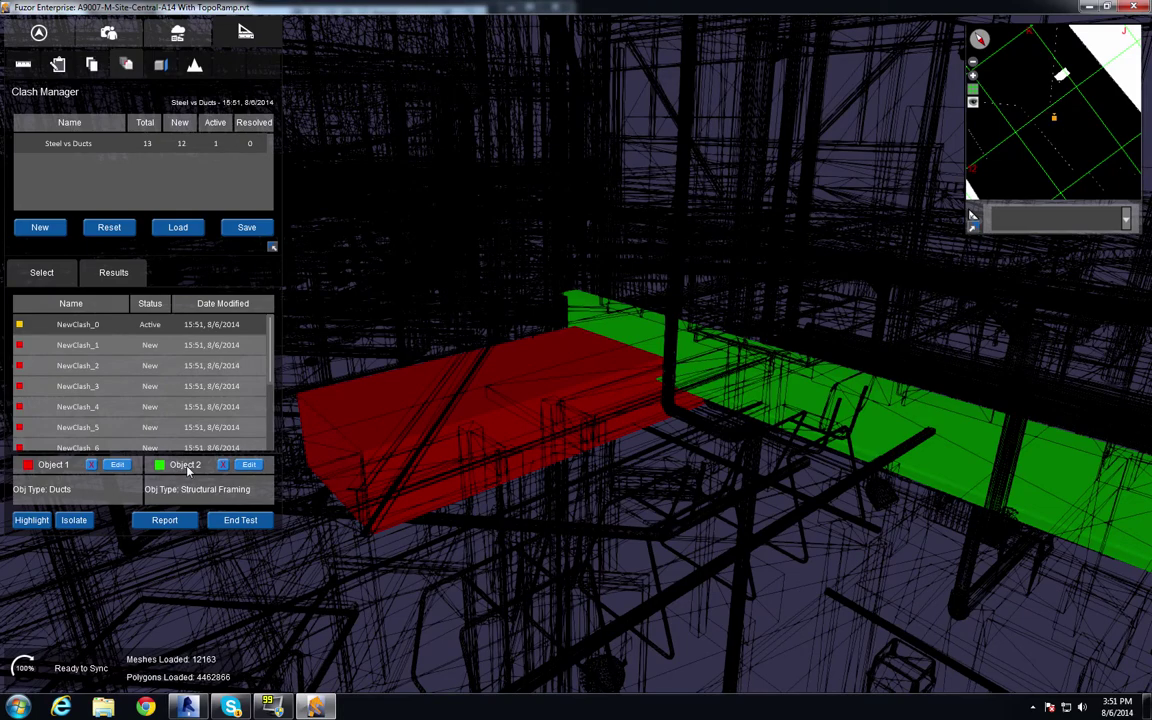
Review NewClash_1 through NewClash_5 one by one, examining the duct and framing of NewClash_5 from another angle
click(86, 346)
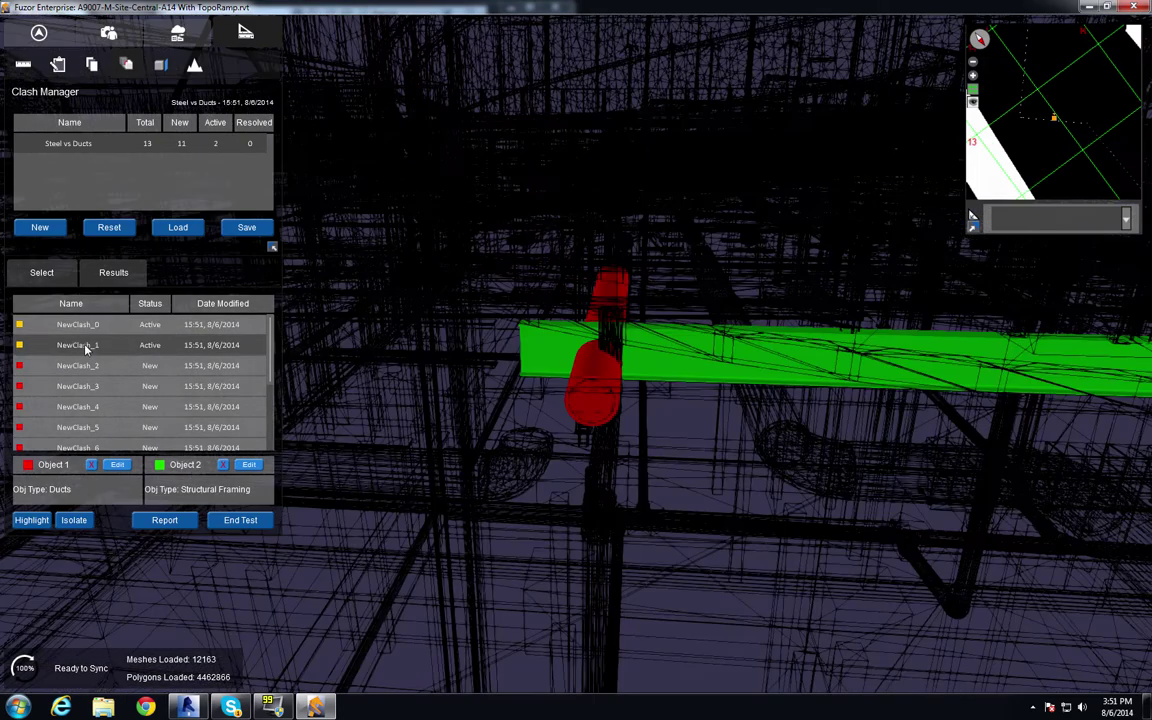
click(85, 366)
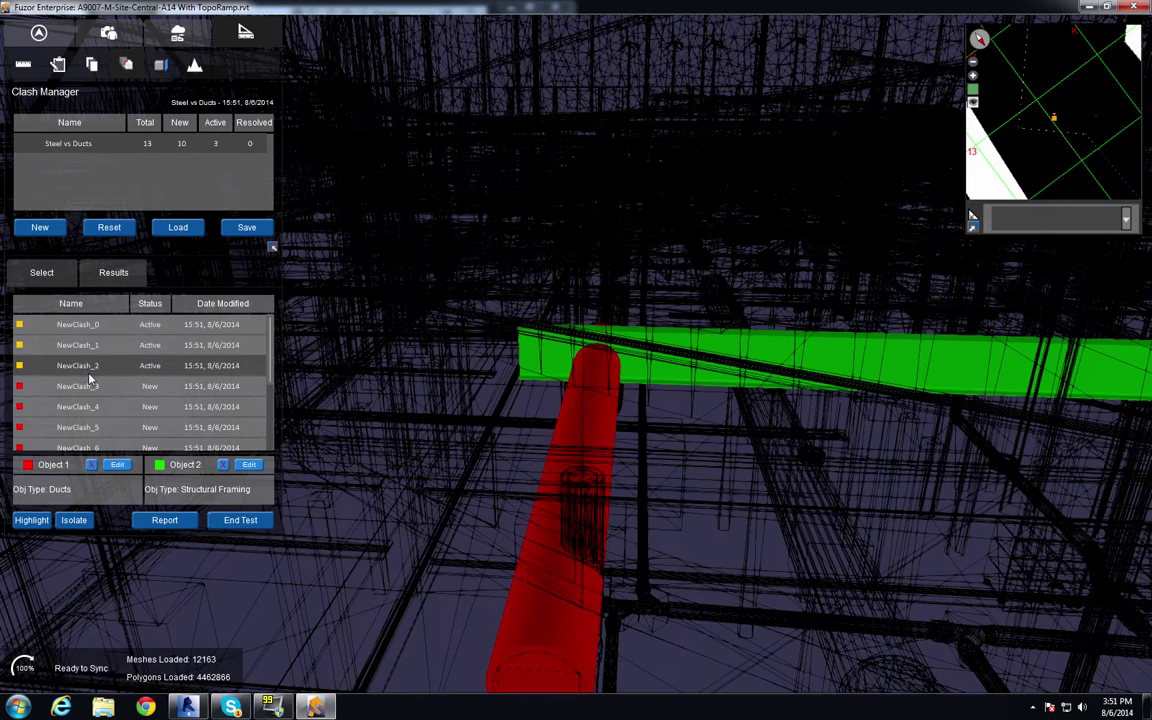
click(90, 387)
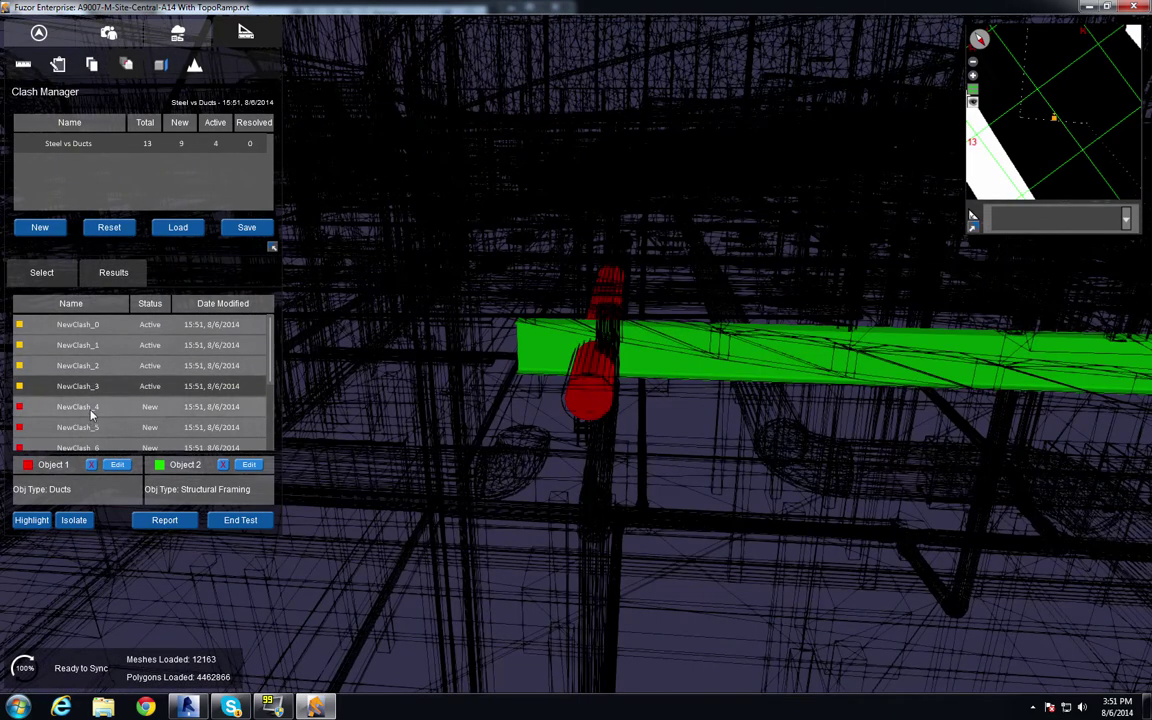
click(88, 406)
click(91, 430)
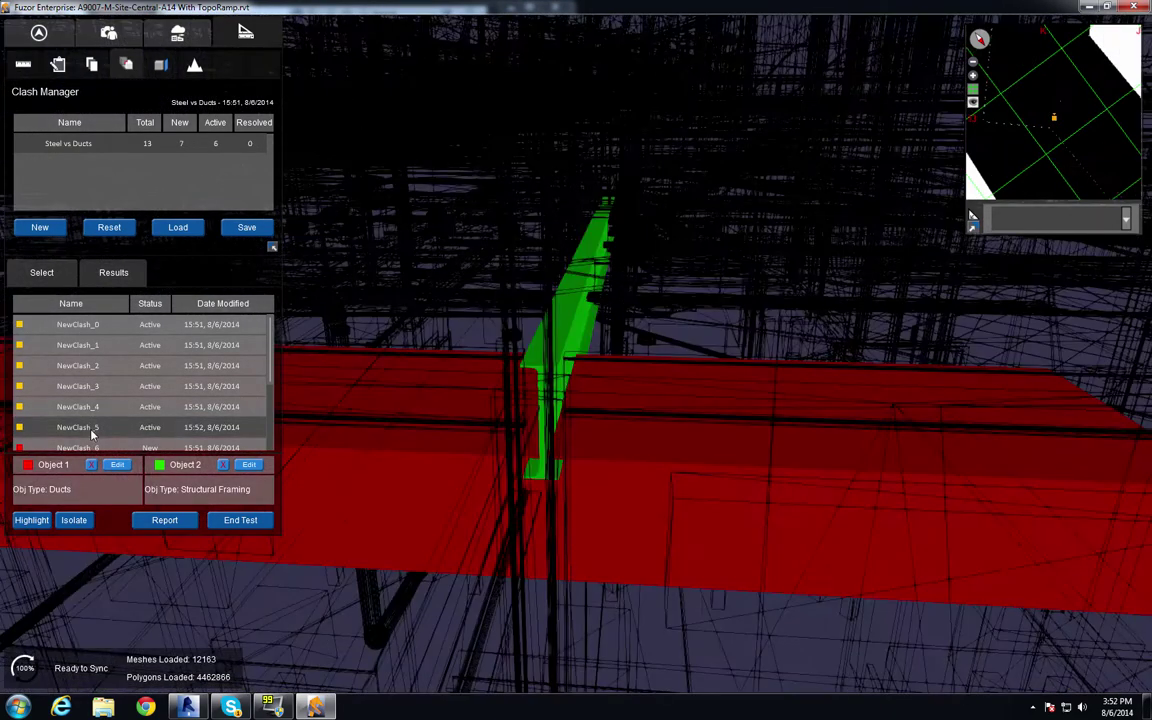
scroll(656, 445, down, 3)
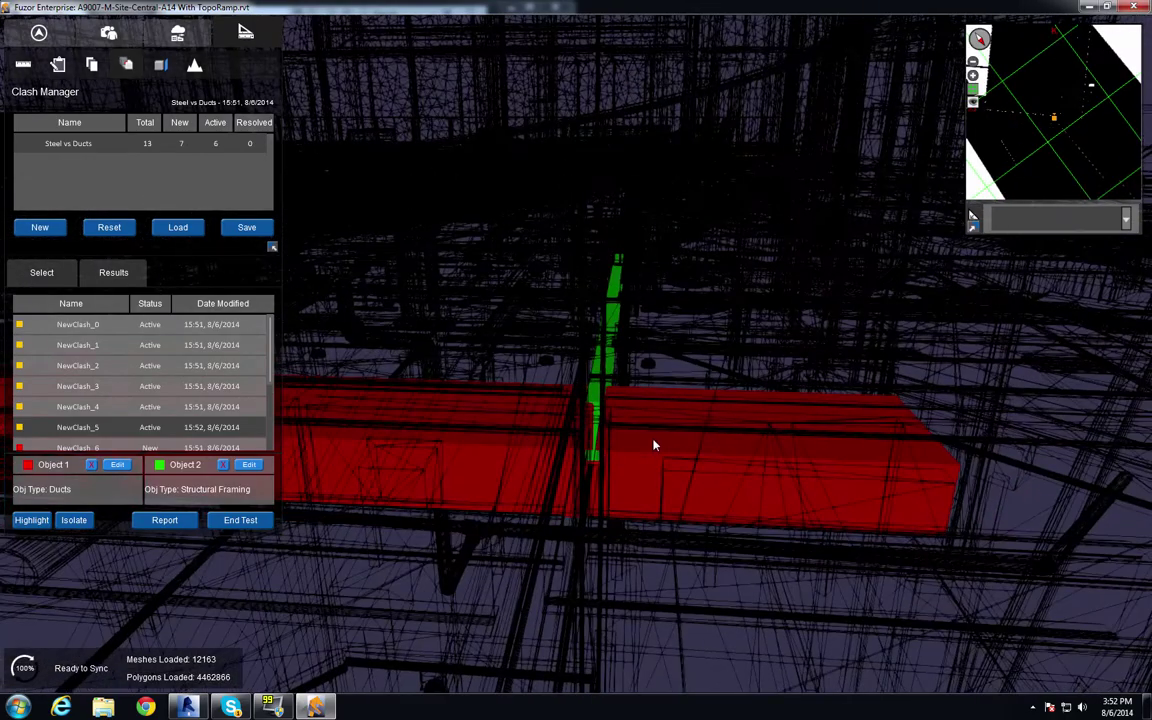
scroll(656, 445, up, 3)
scroll(655, 444, up, 3)
middle_drag(652, 442, 489, 464)
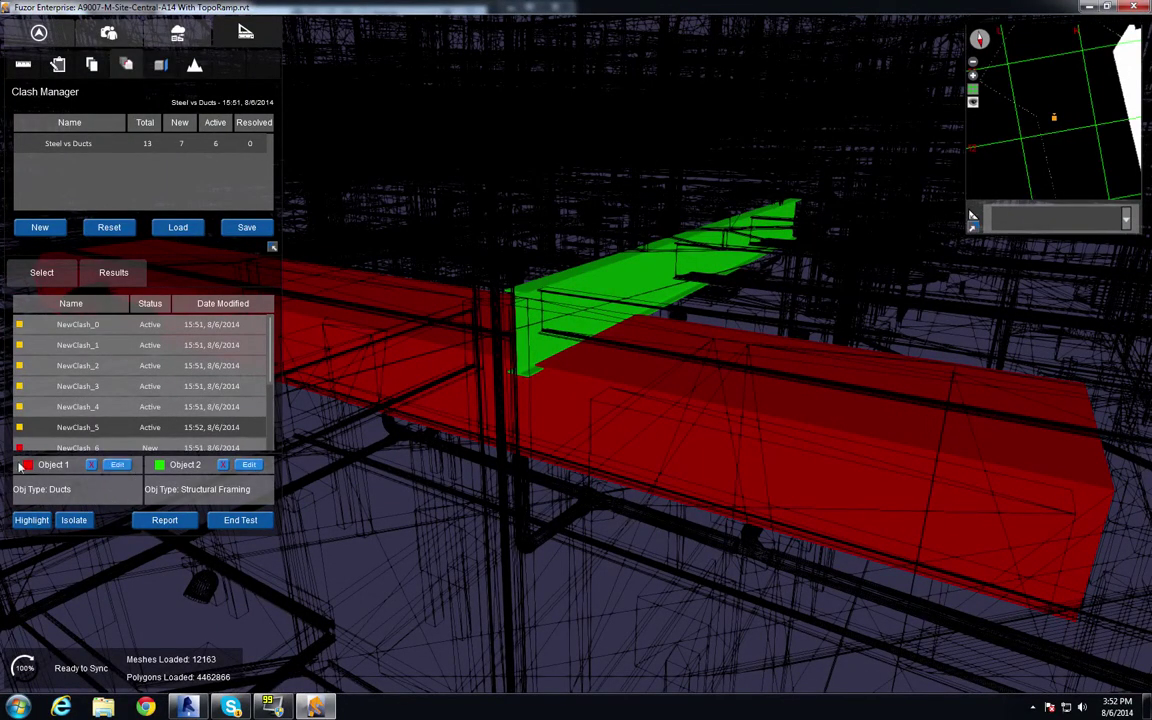
Open the duct of NewClash_5 for editing in a new Revit instance, ignoring the unresolved reference
click(119, 467)
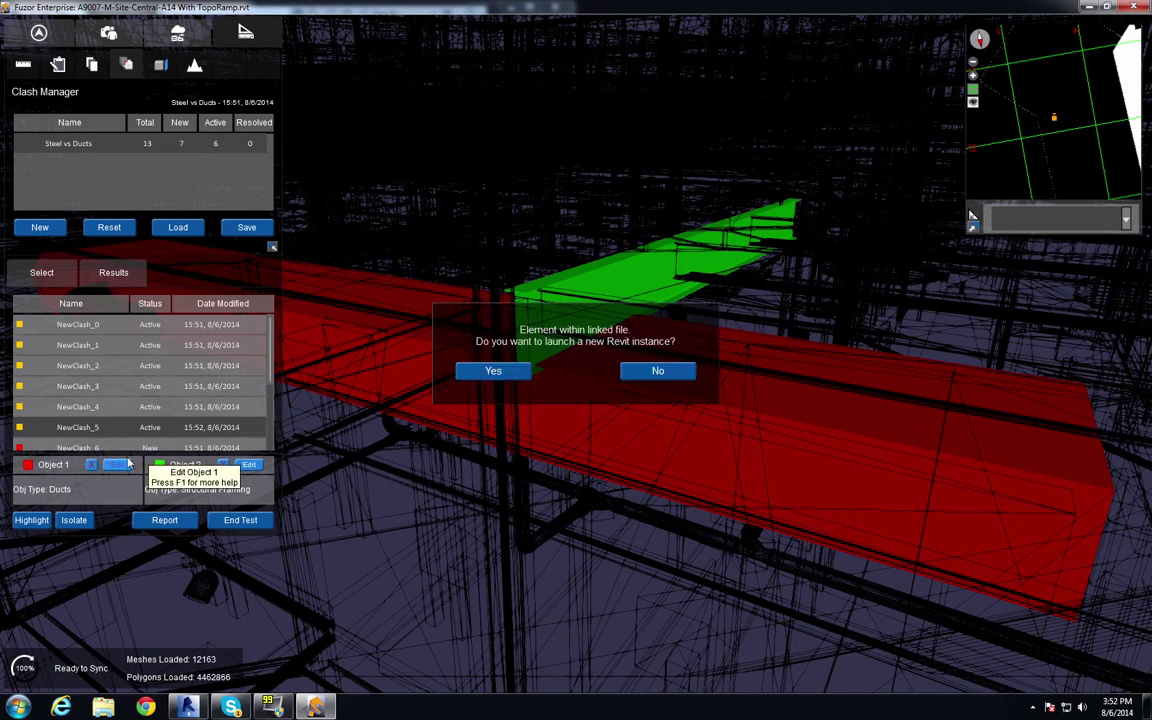
click(490, 370)
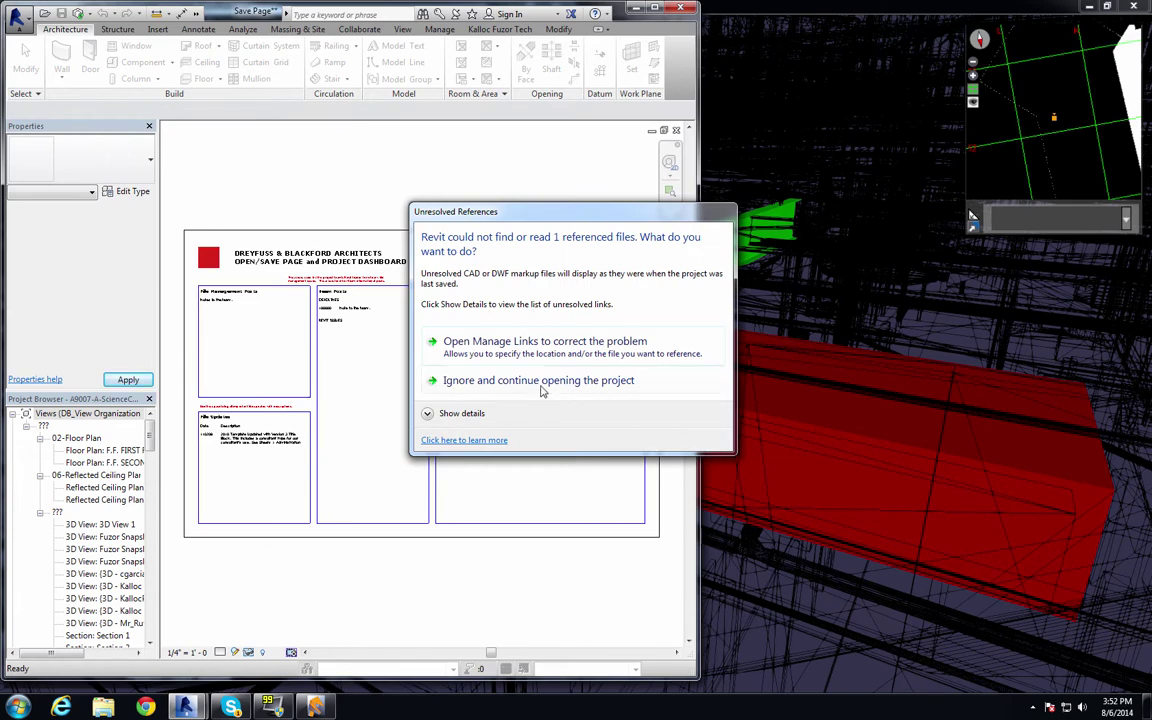
click(544, 381)
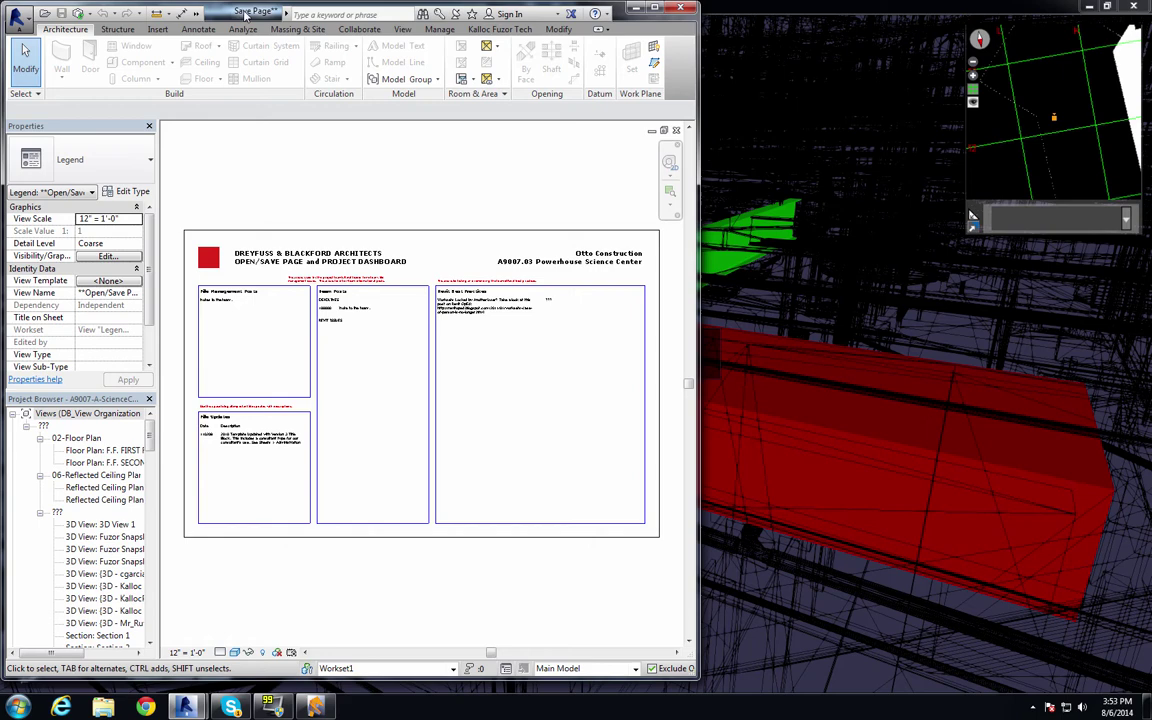
Resynchronize Fuzor with the new Revit instance, then switch to Revit and place its window beside the clash view
click(829, 524)
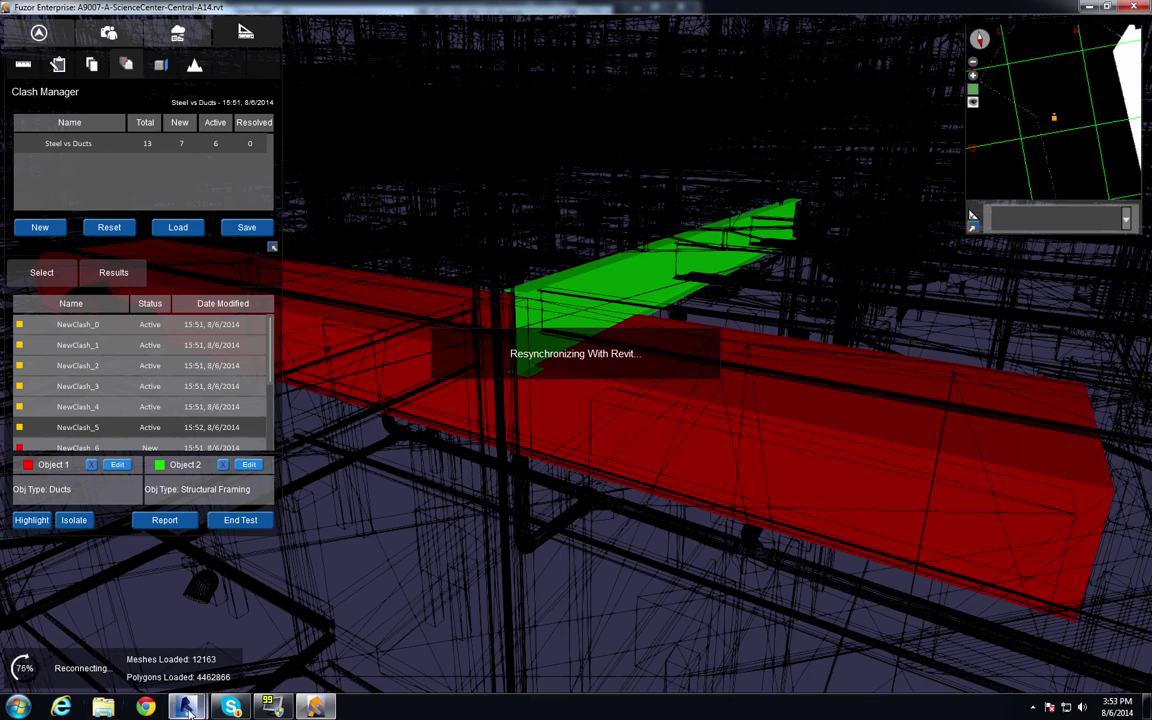
mouse_move(187, 707)
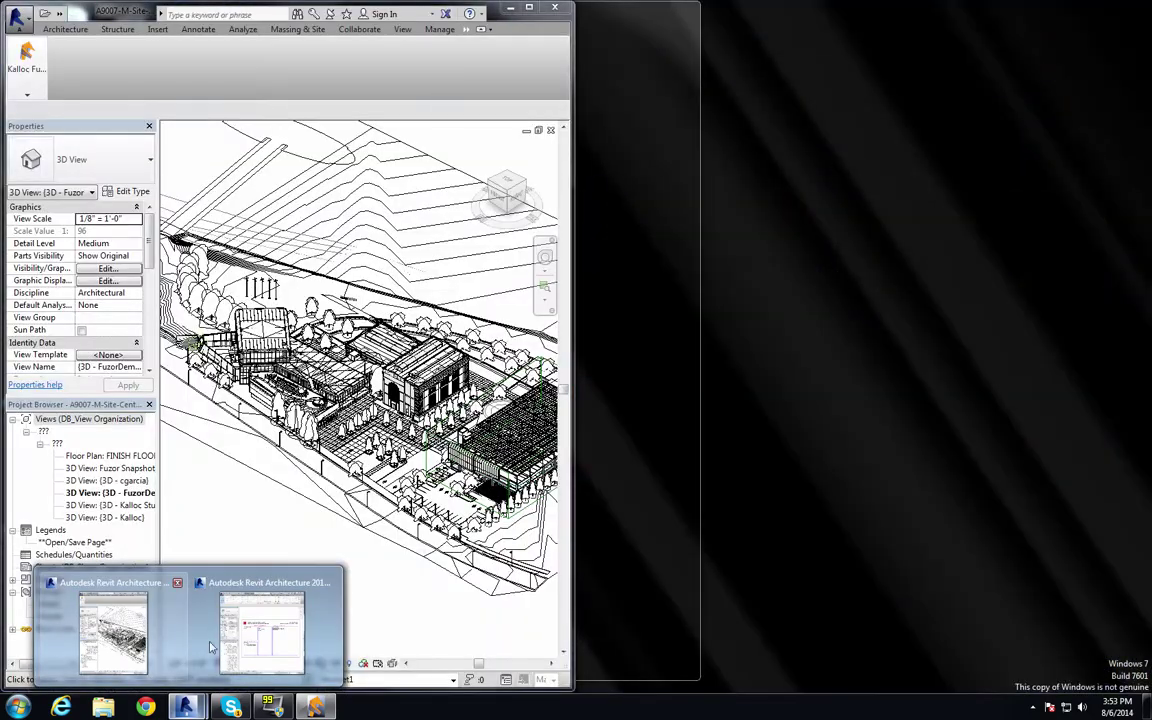
mouse_move(243, 643)
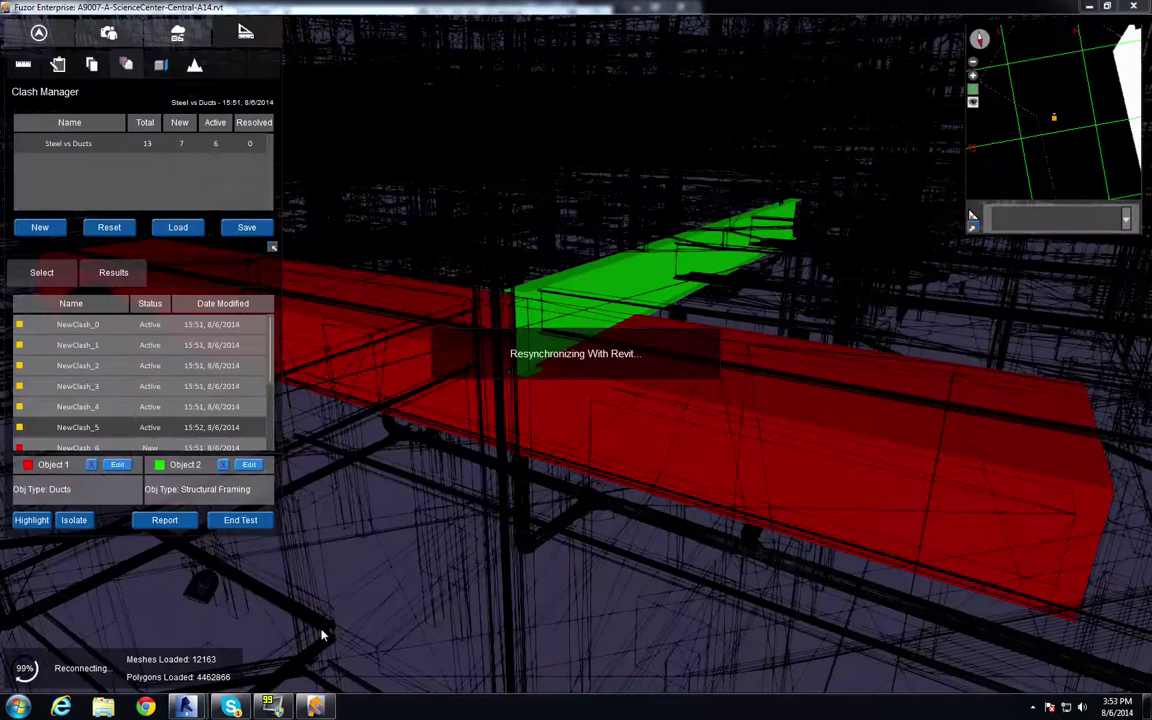
key(alt+Tab)
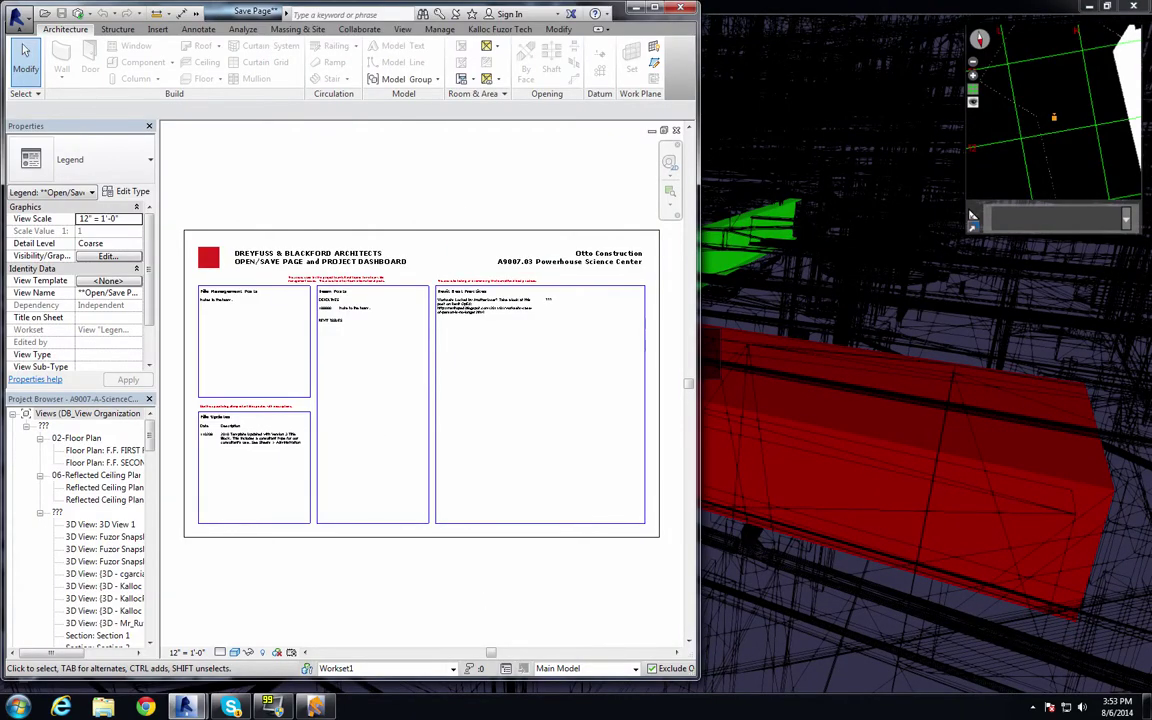
drag(243, 17, 1150, 18)
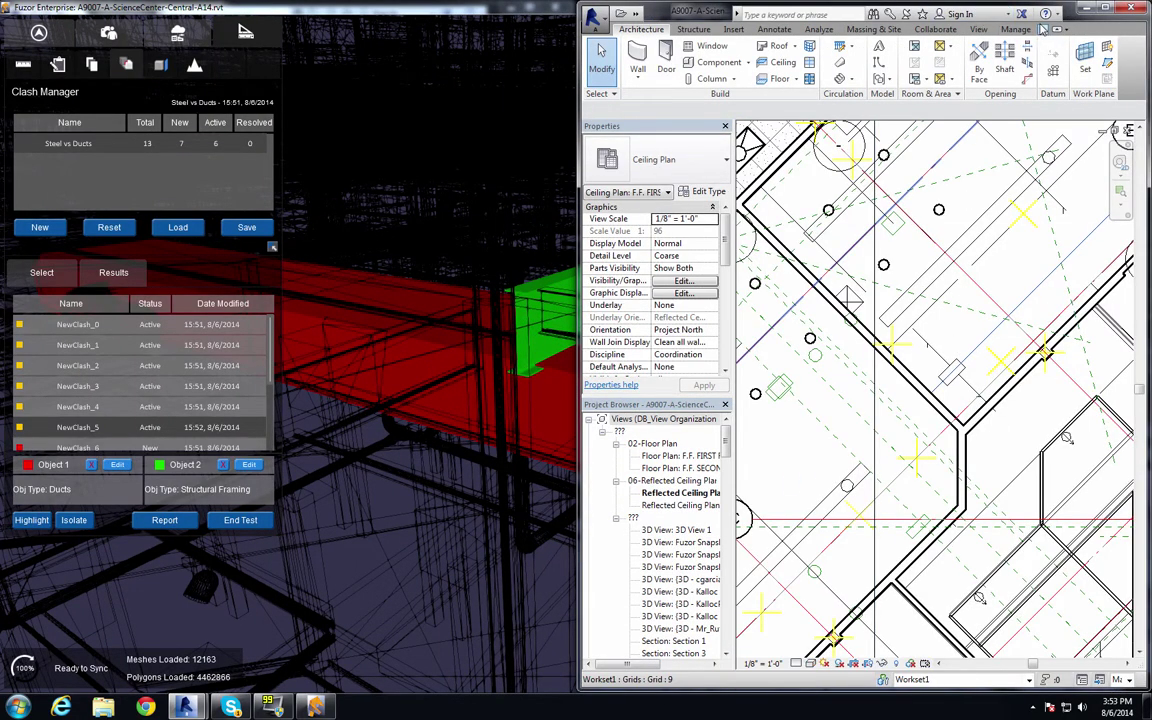
Run Finish Edit from the Kalloc Fuzor tools in Revit
click(1043, 31)
click(958, 40)
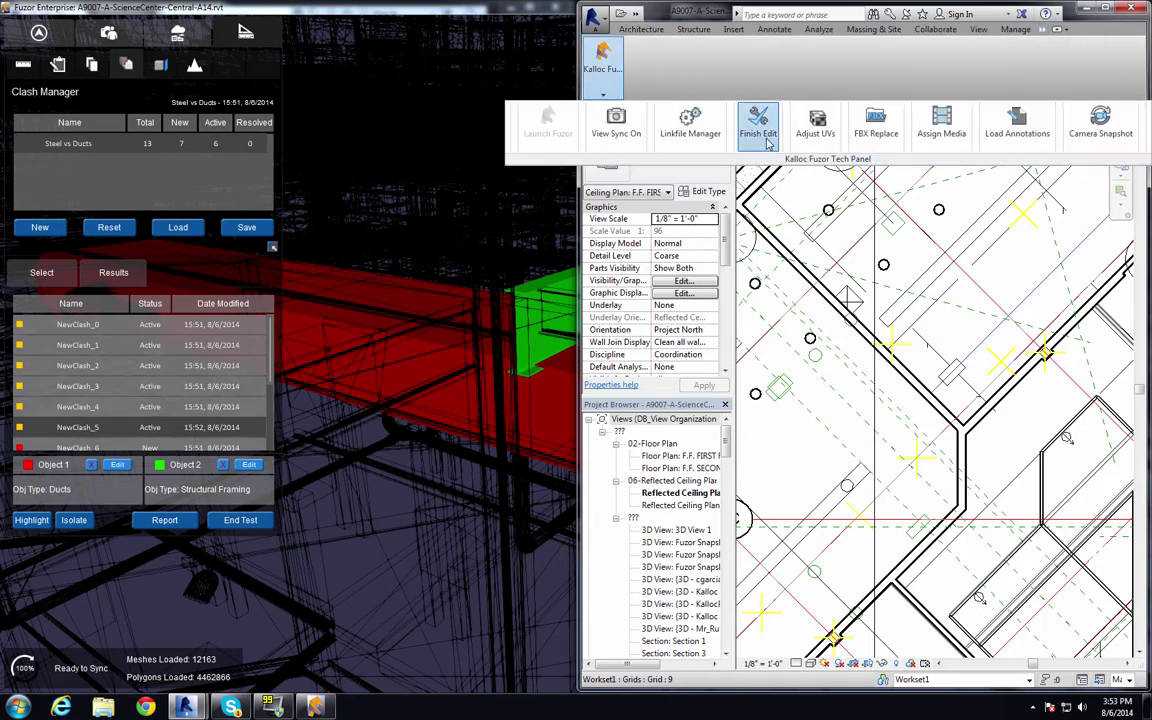
click(766, 143)
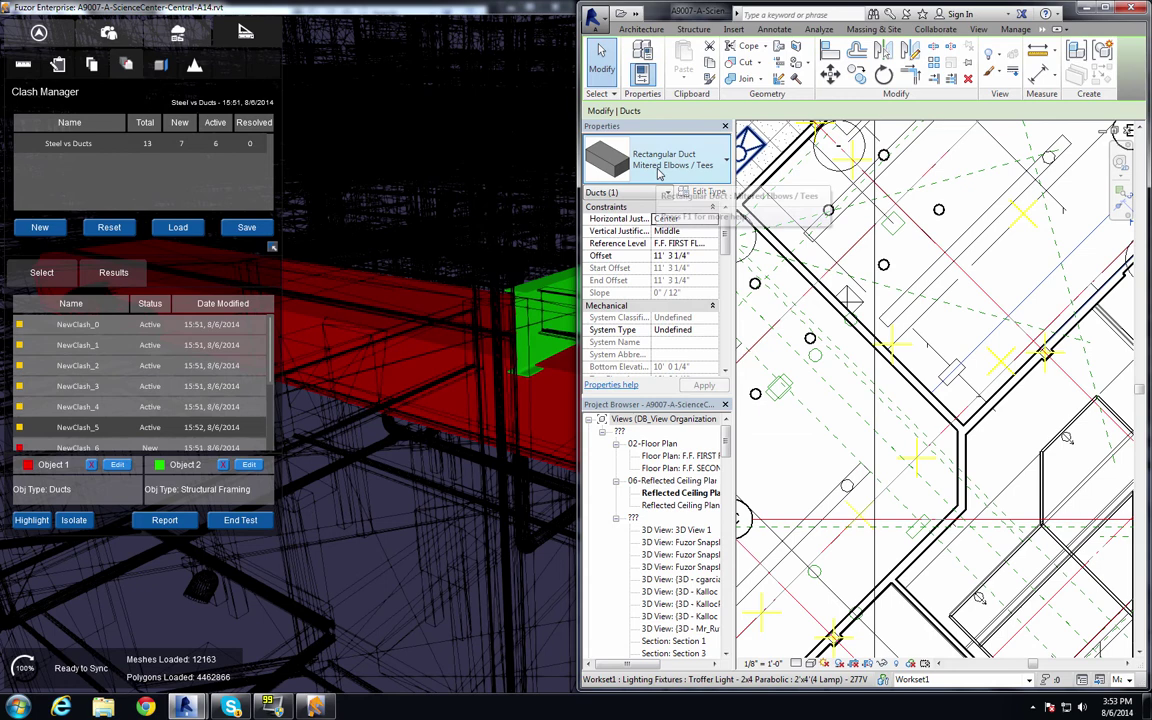
Set the offset of the NewClash_5 duct to 11' and apply it, then switch back to Fuzor
click(698, 246)
key(Tab)
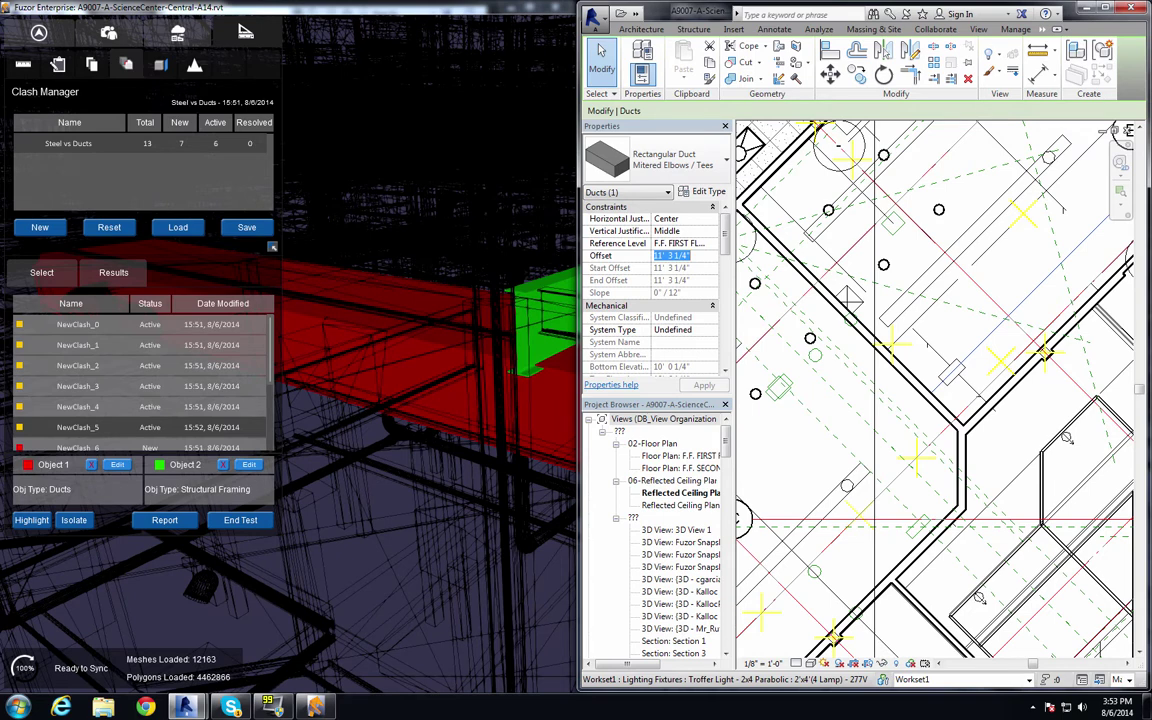
text(11)
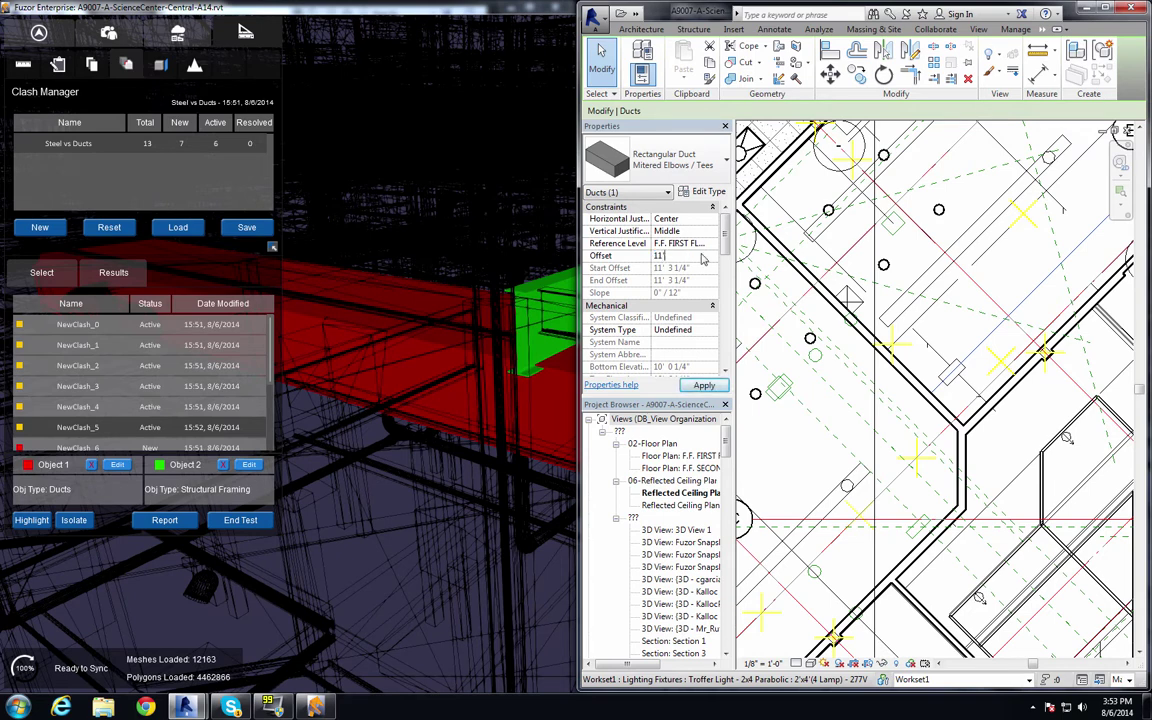
key(Return)
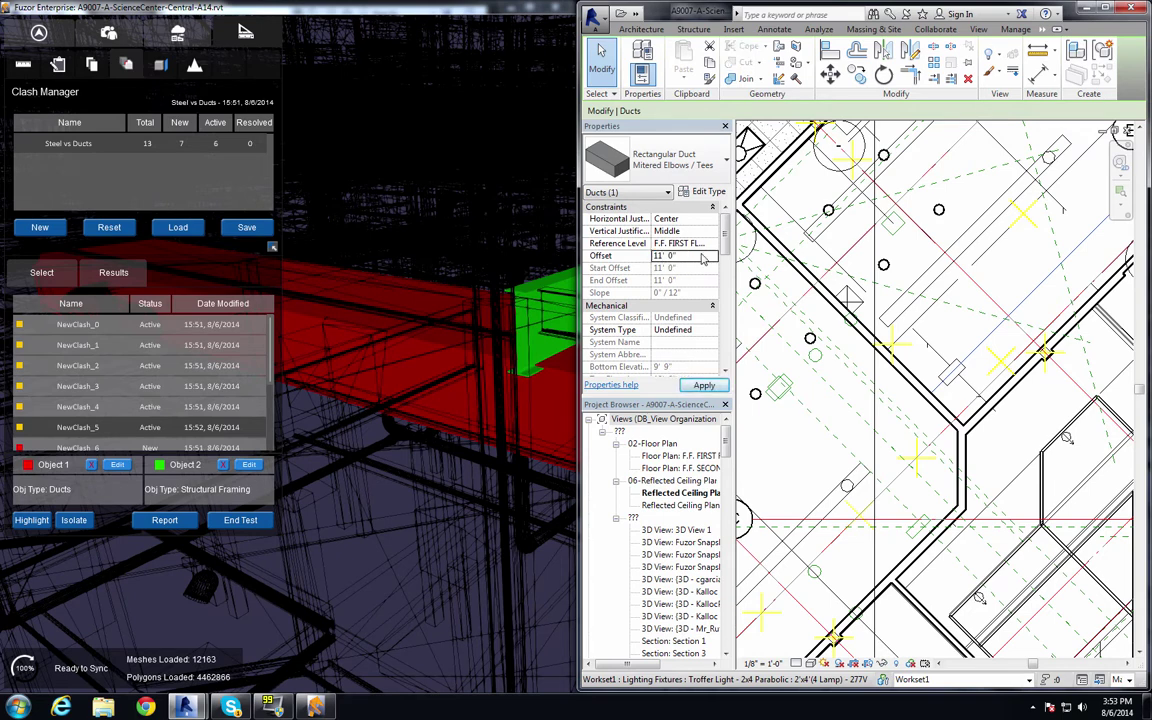
click(712, 390)
click(438, 376)
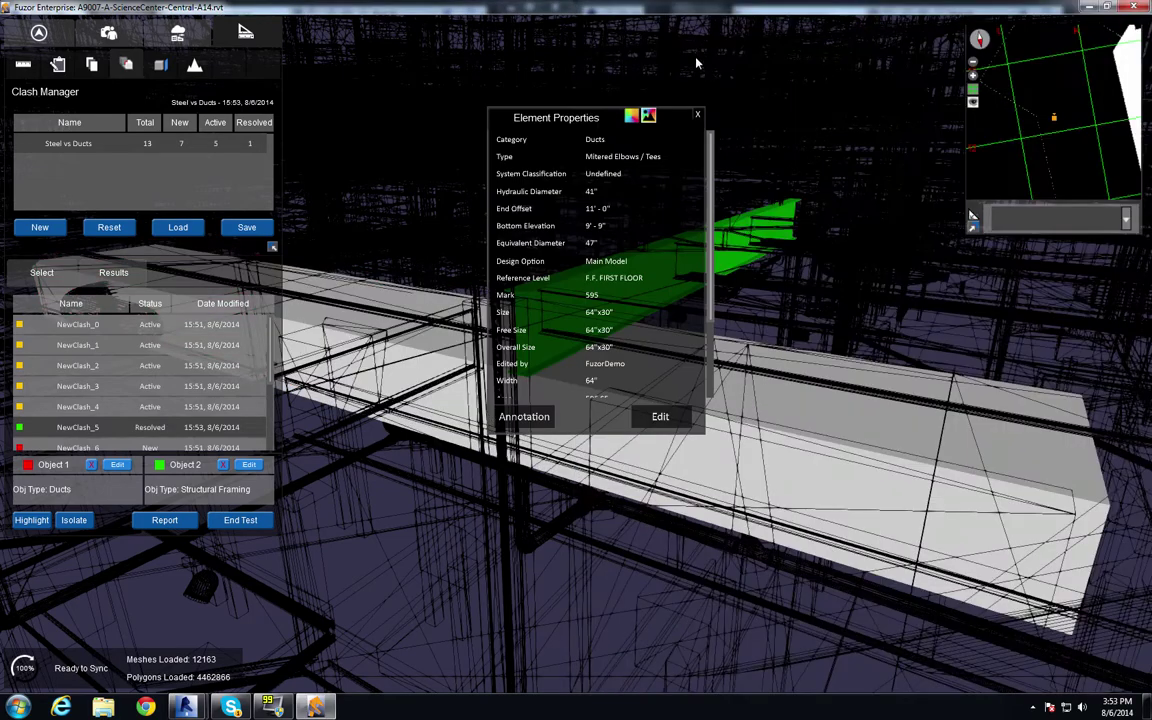
Close the duct's element properties and examine the gap between the duct and framing of NewClash_5 up close
click(699, 116)
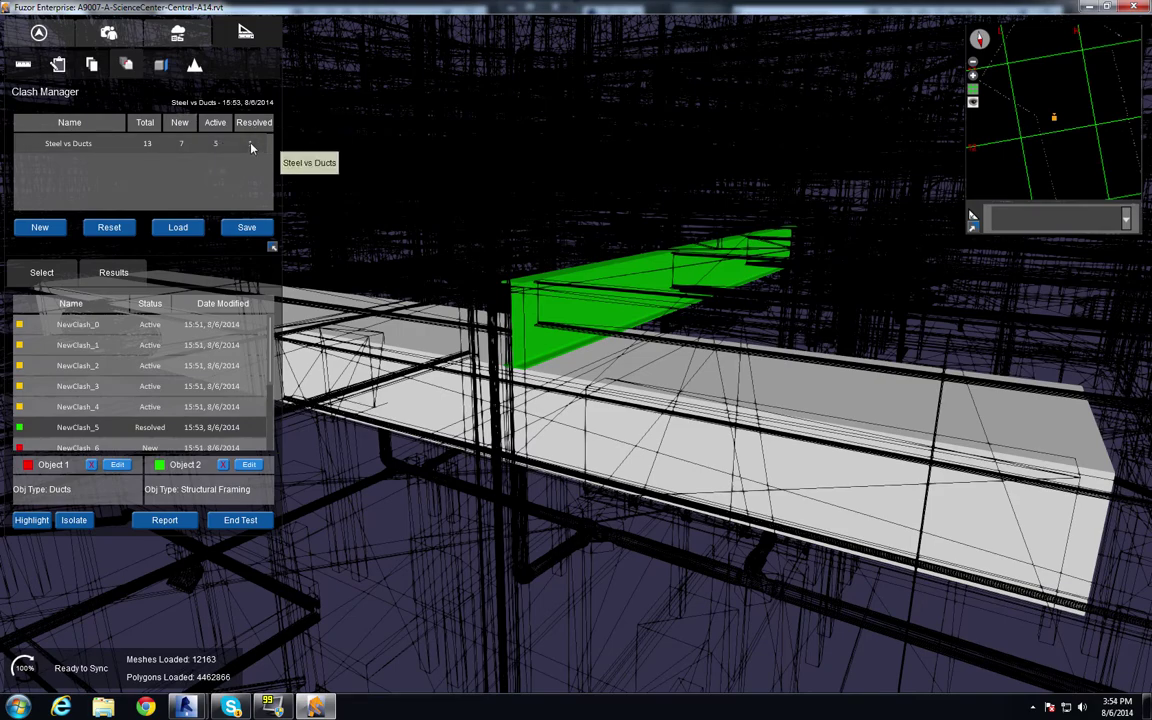
scroll(539, 382, up, 2)
scroll(540, 383, up, 5)
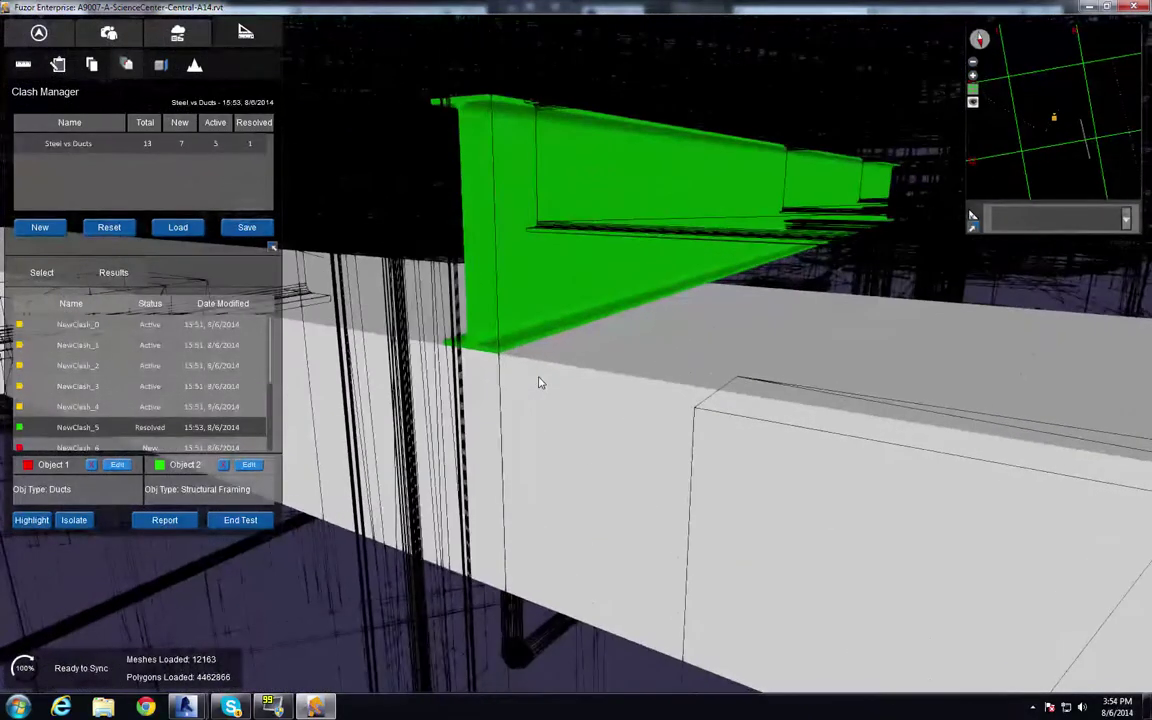
scroll(538, 340, up, 2)
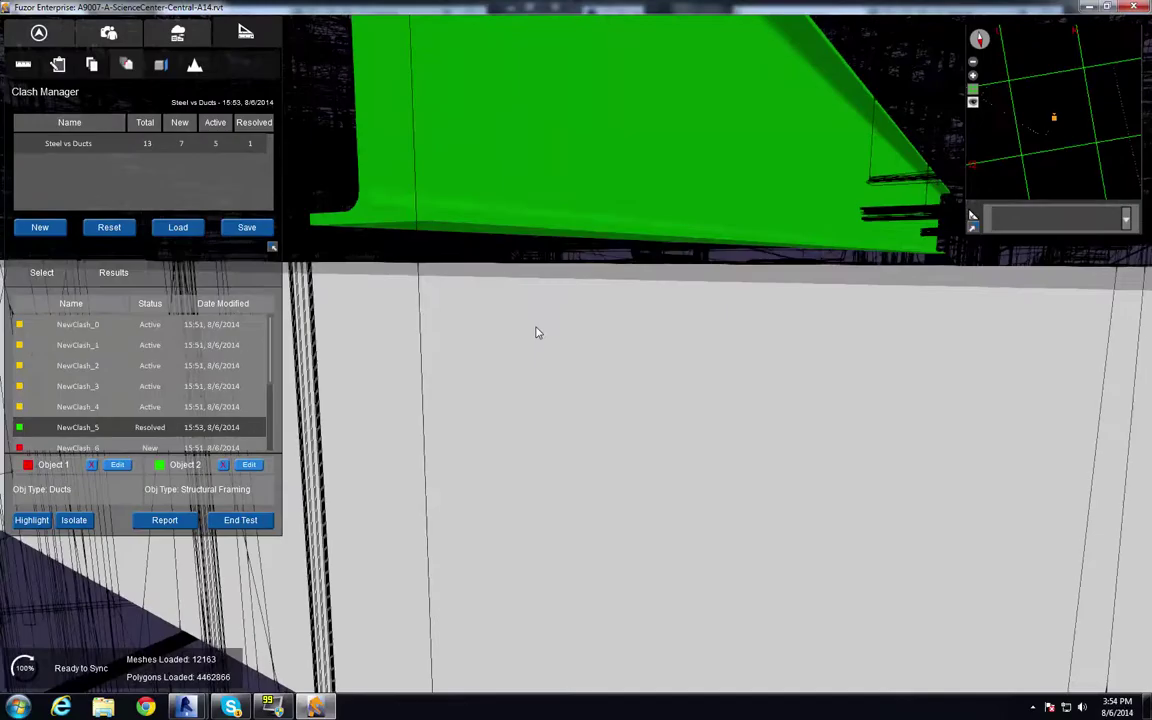
drag(589, 285, 531, 478)
scroll(674, 307, down, 5)
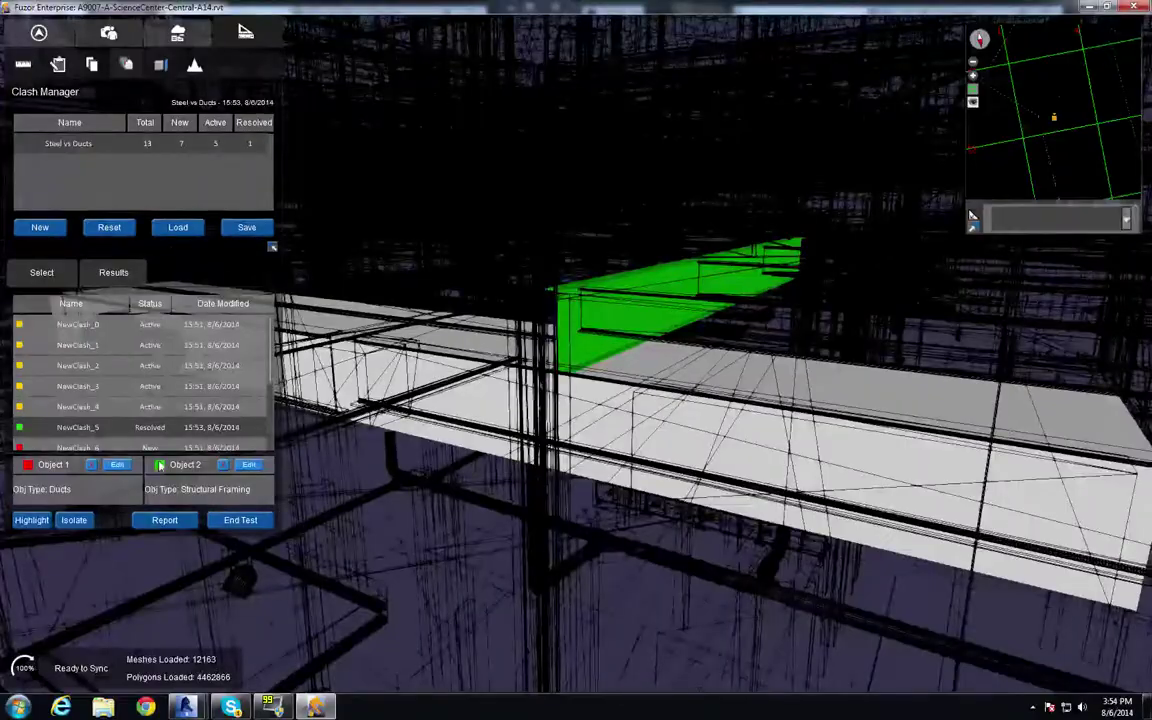
Review NewClash_6 and open its HSS structural framing member for editing in a new Revit instance
click(104, 448)
drag(408, 514, 770, 518)
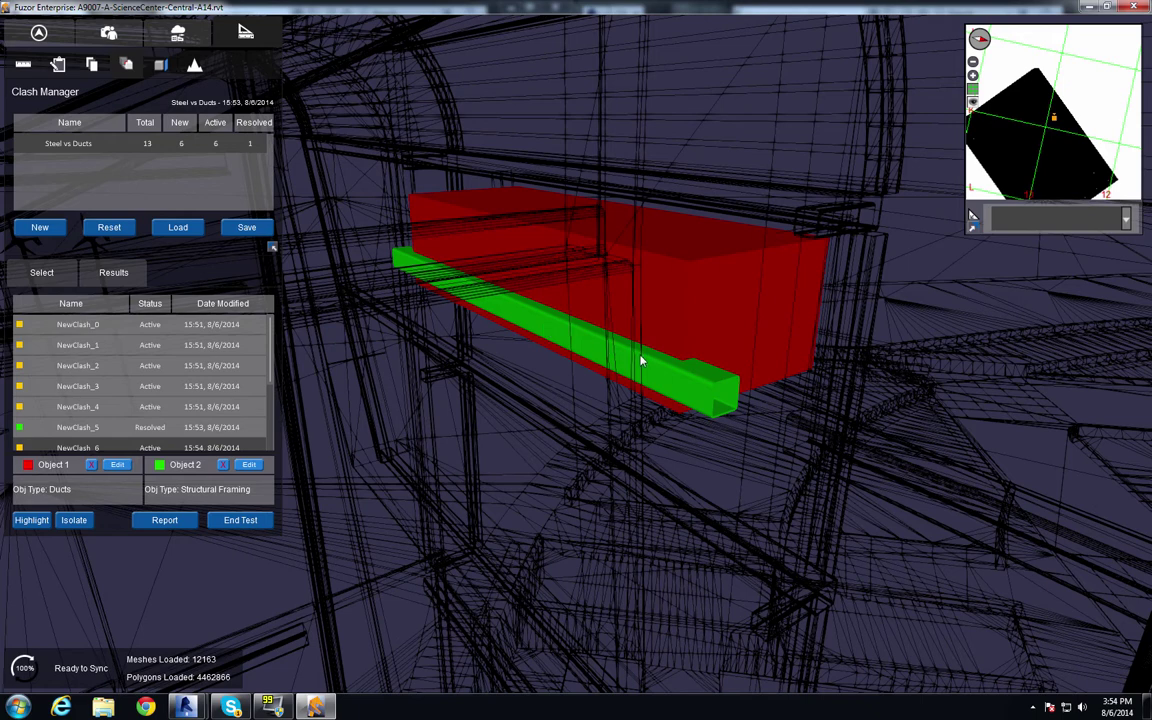
click(514, 319)
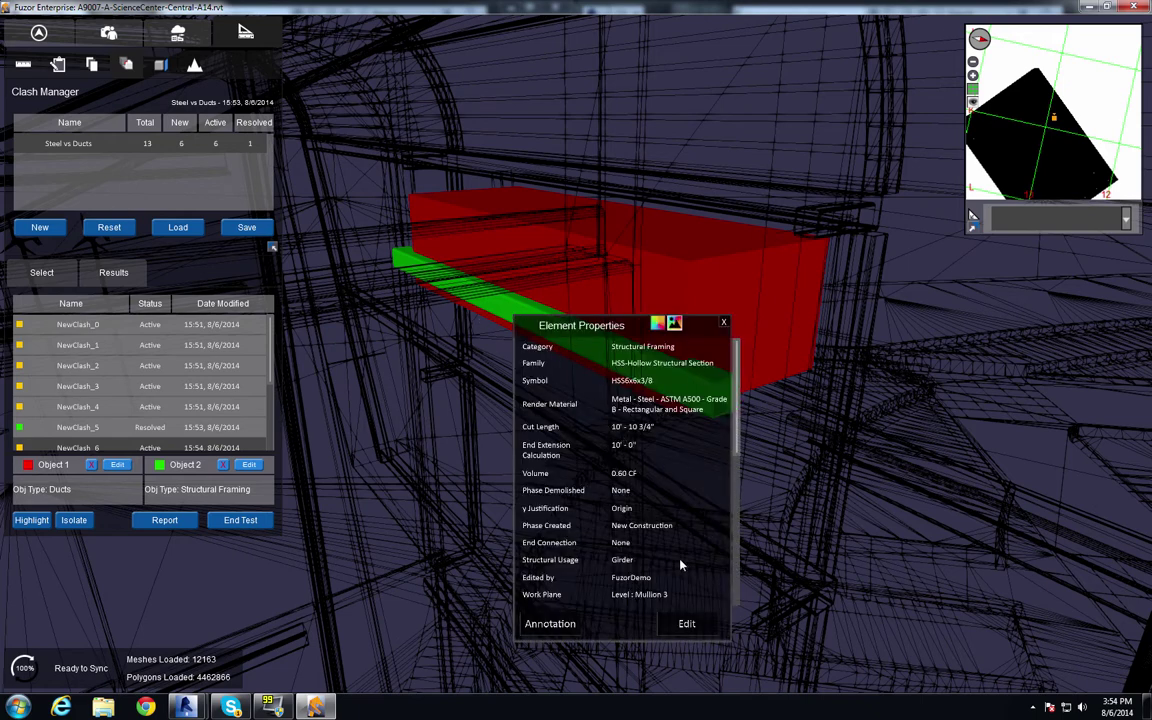
click(685, 624)
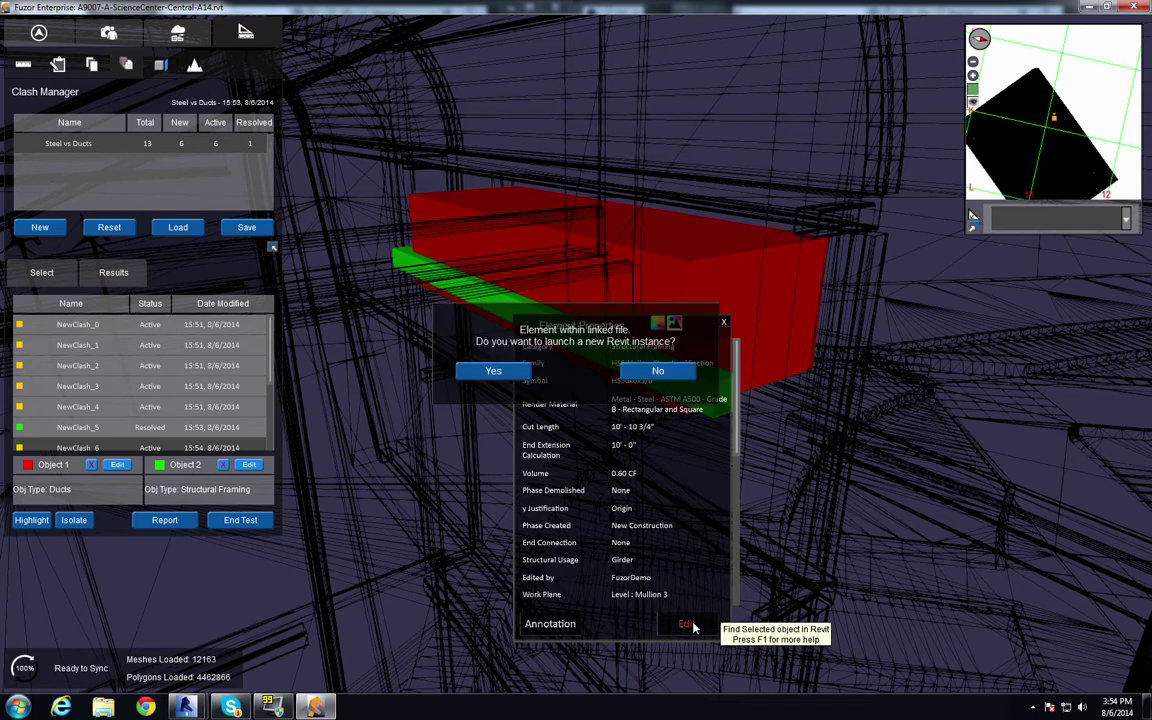
click(497, 373)
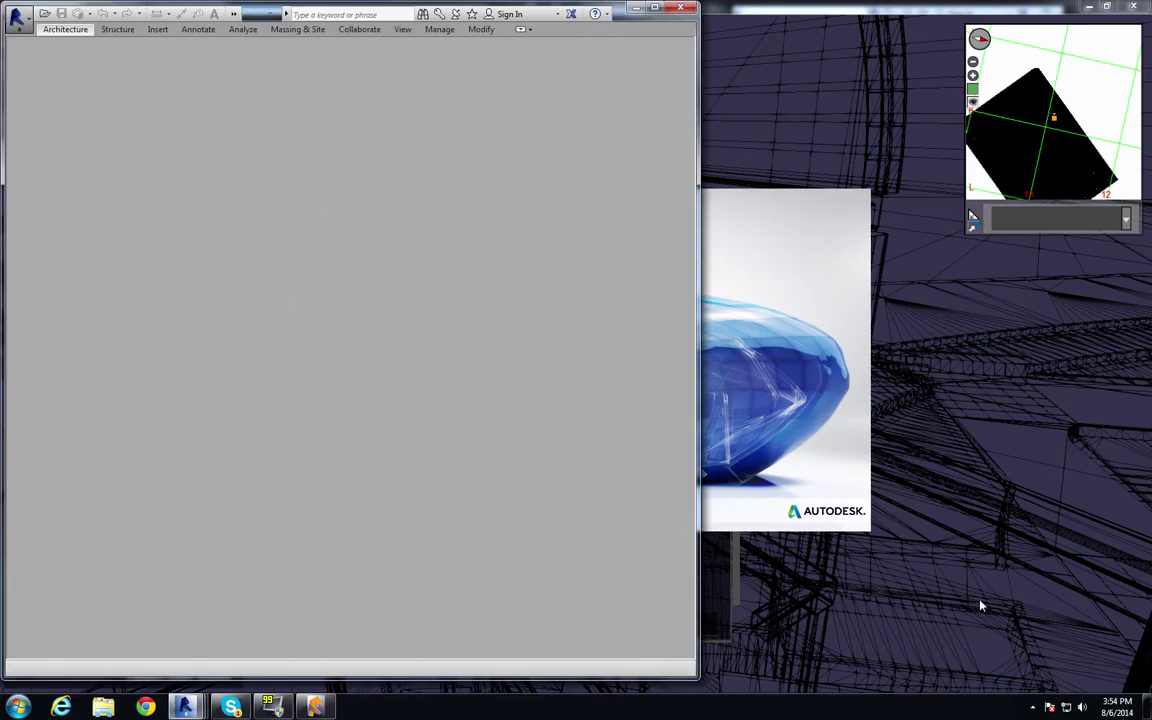
Dismiss the missing plan view notice and delete the NewClash_6 framing member in the linked Revit file
click(980, 605)
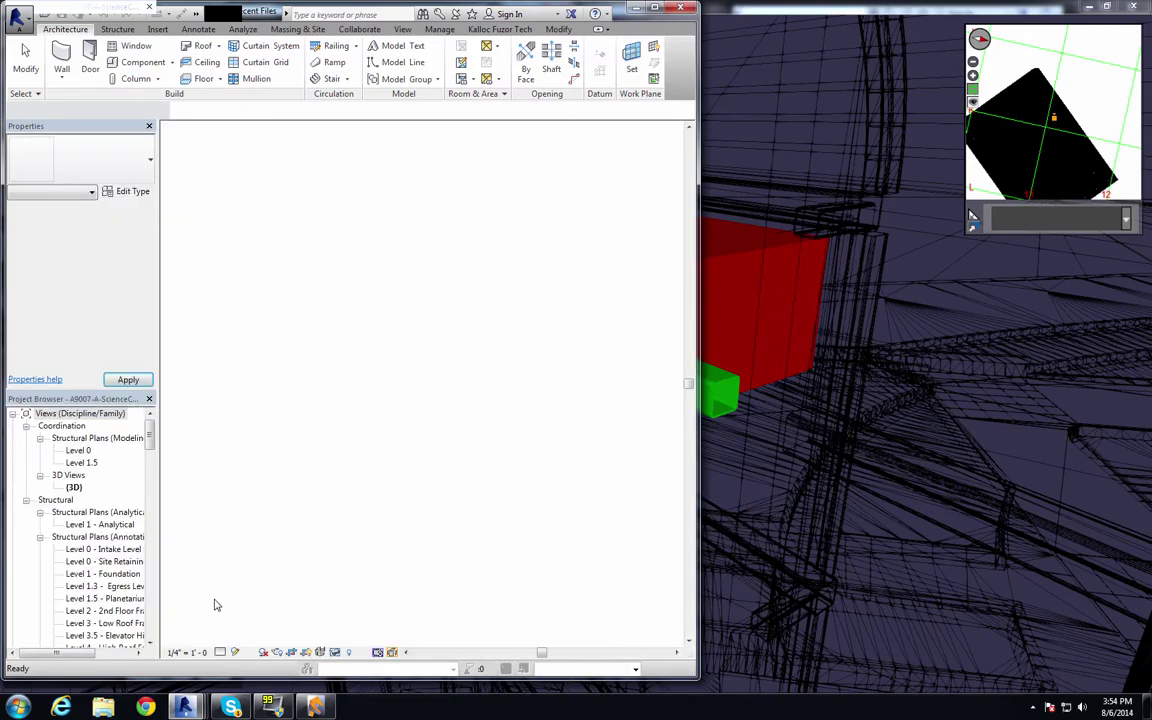
mouse_move(185, 707)
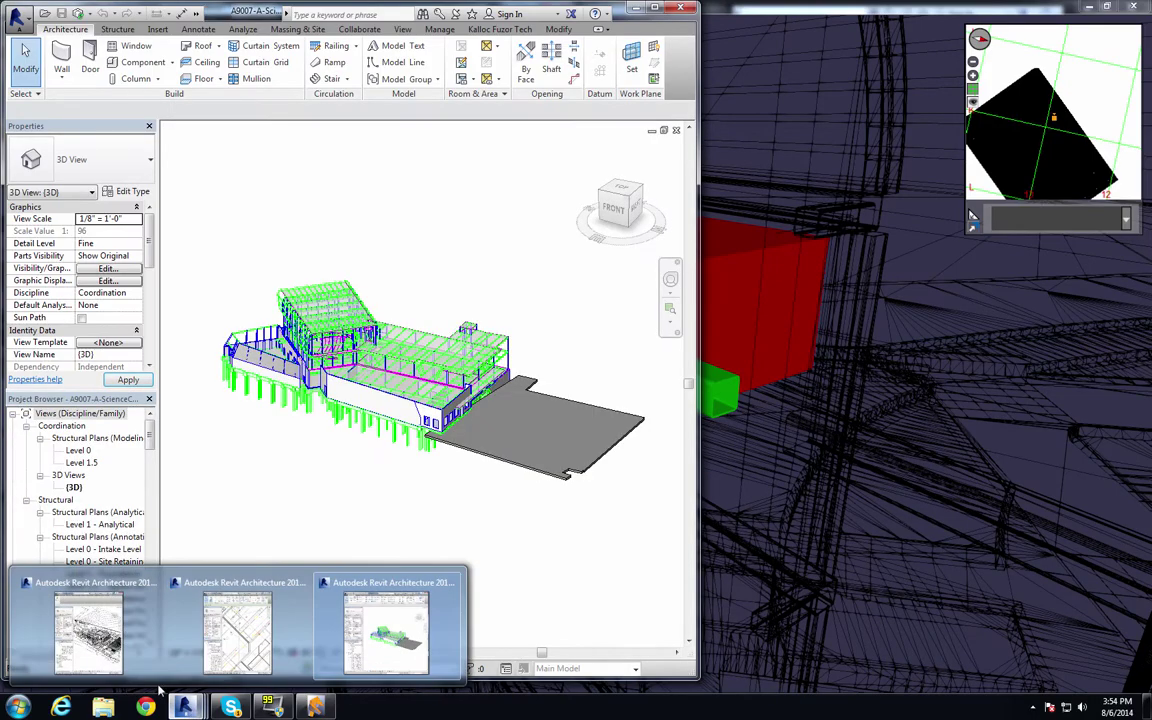
mouse_move(262, 650)
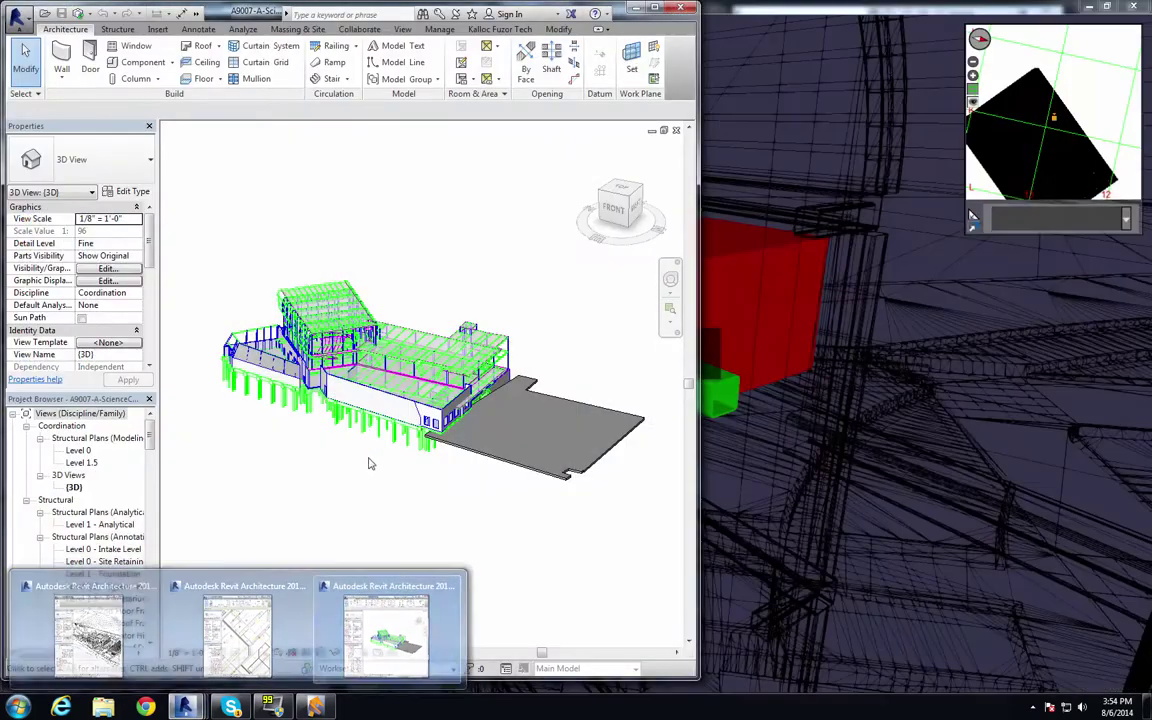
click(780, 449)
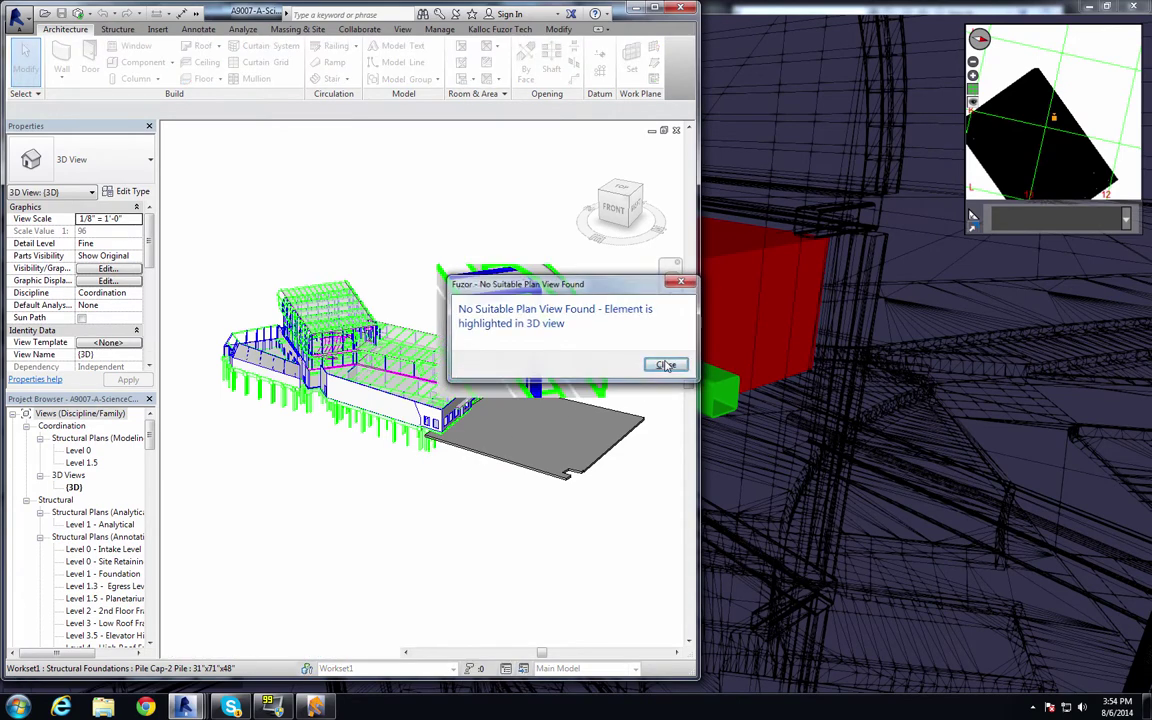
click(666, 364)
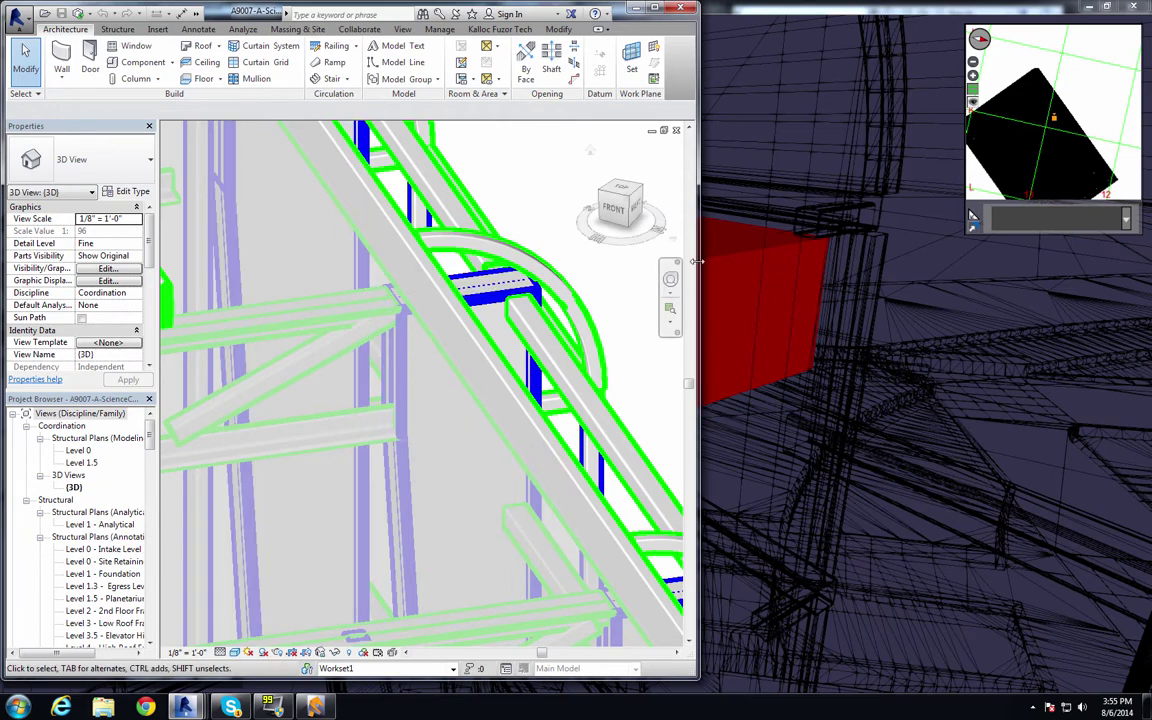
Return to Fuzor, check the statuses in the clash results list and end the clash test
click(870, 260)
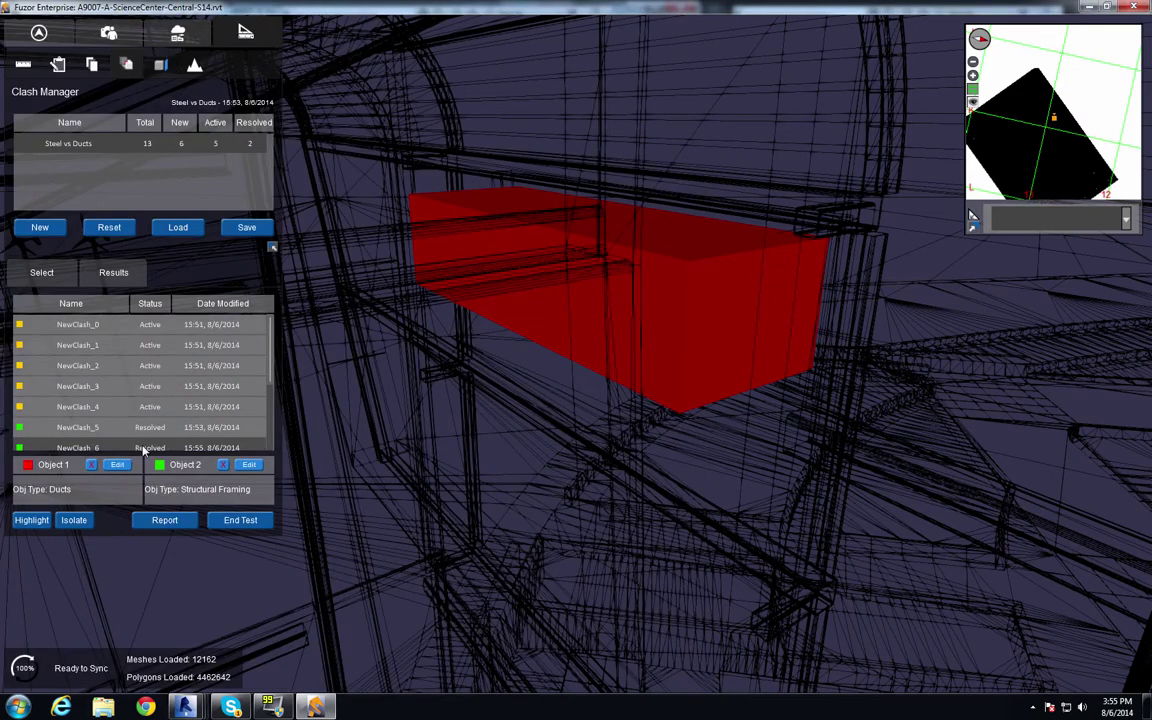
scroll(143, 440, down, 1)
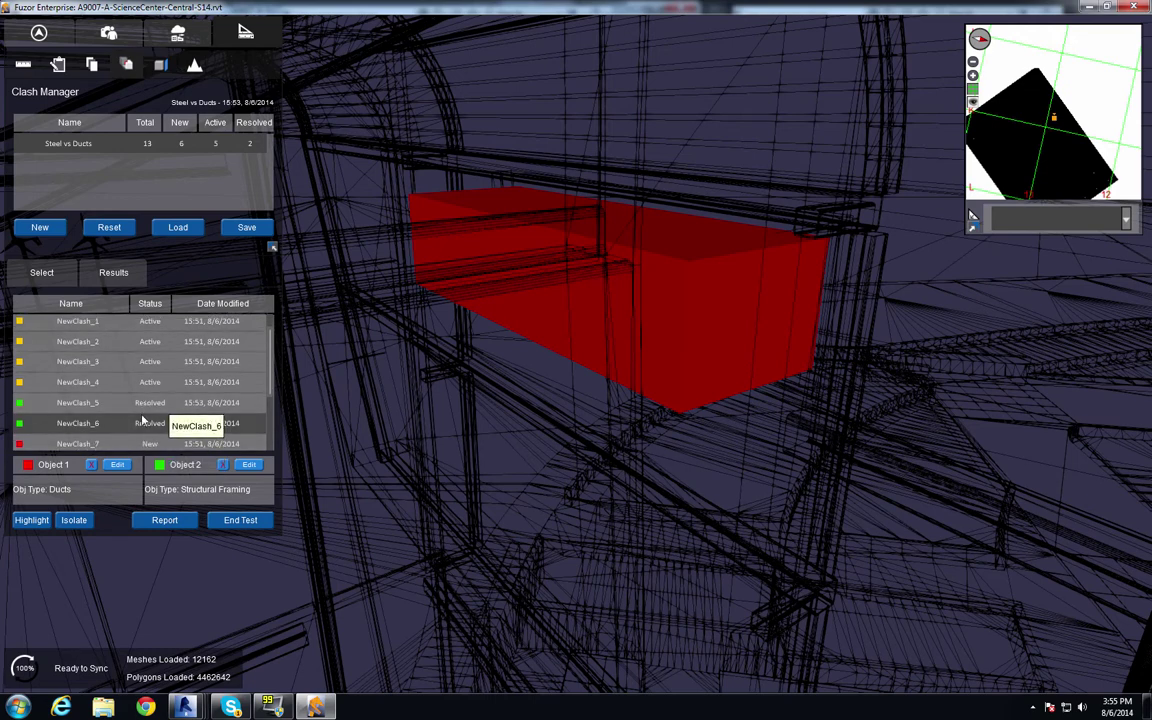
click(240, 521)
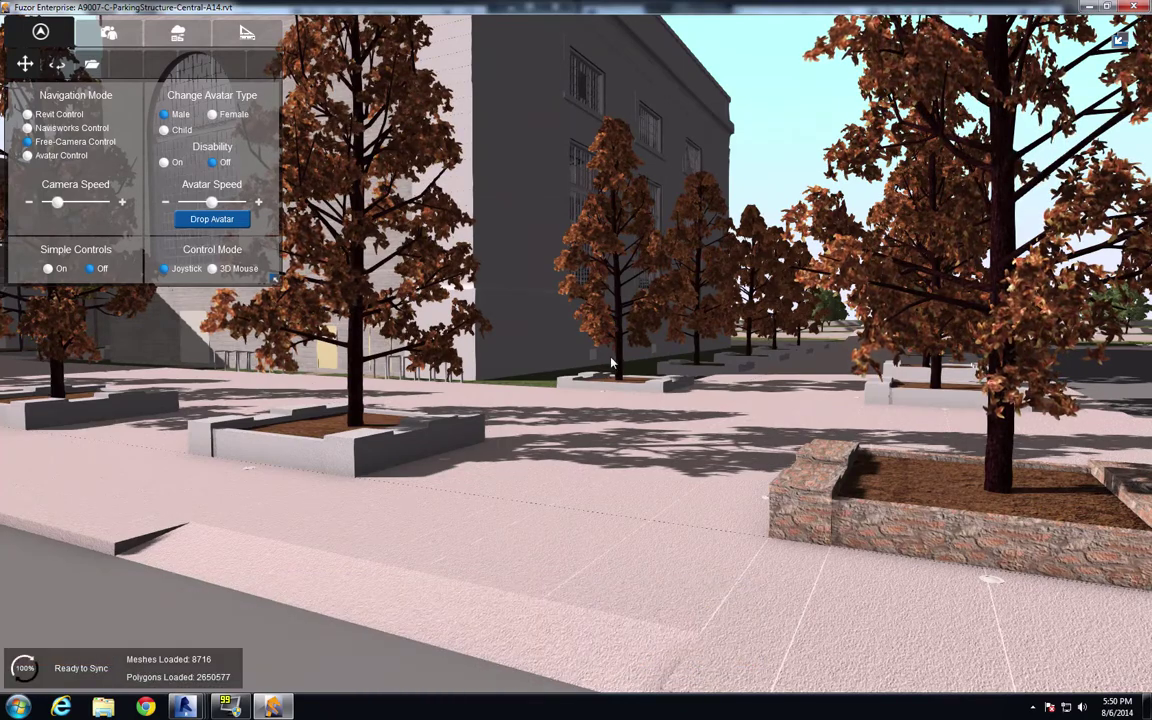
Open the raised concrete planter near the curb ramp for editing in Revit from the parking structure scene
drag(549, 322, 658, 440)
key(w)
key(s)
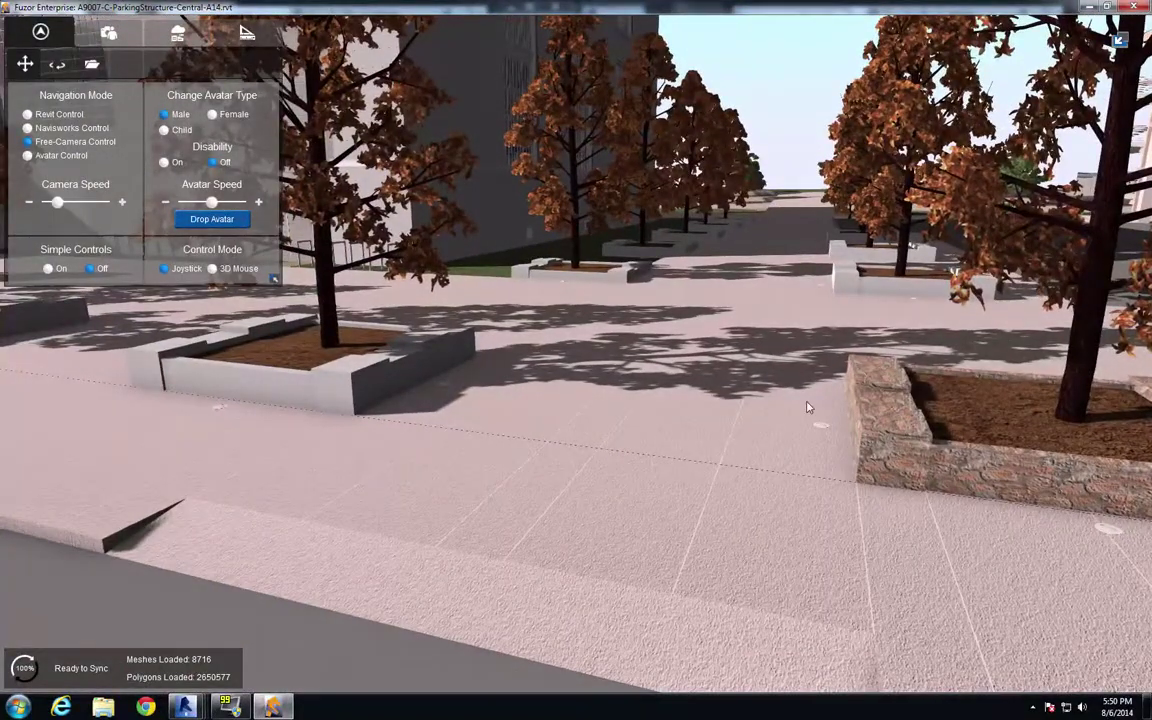
drag(809, 407, 812, 405)
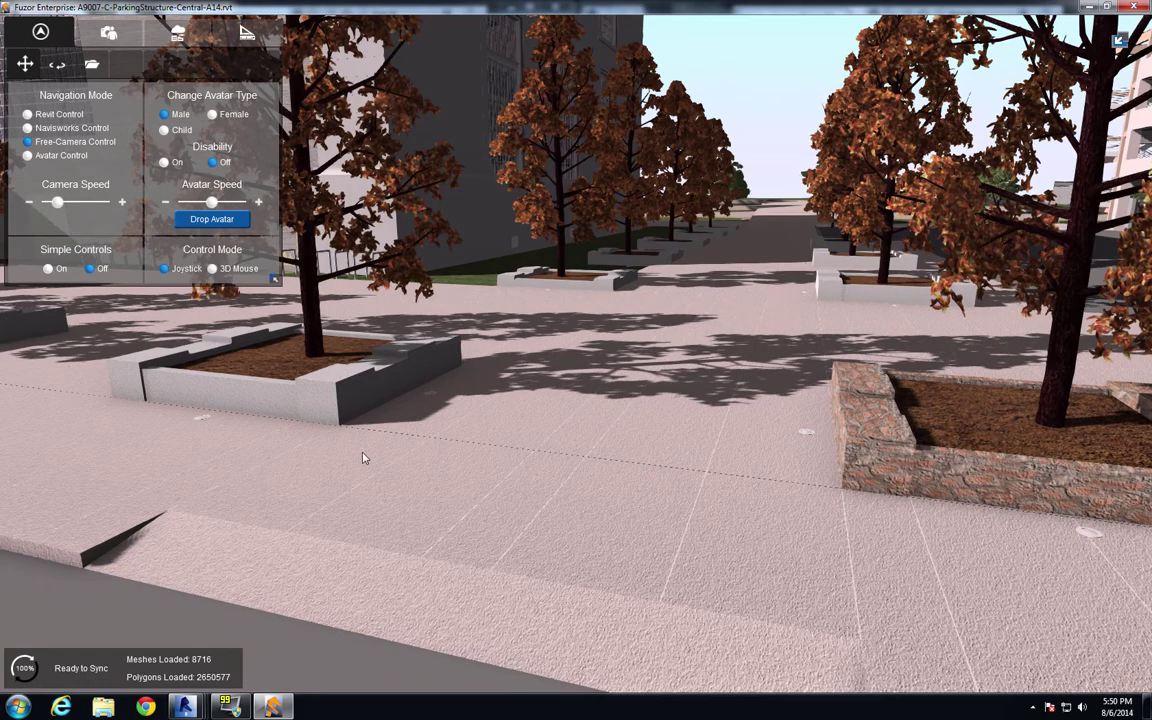
click(335, 381)
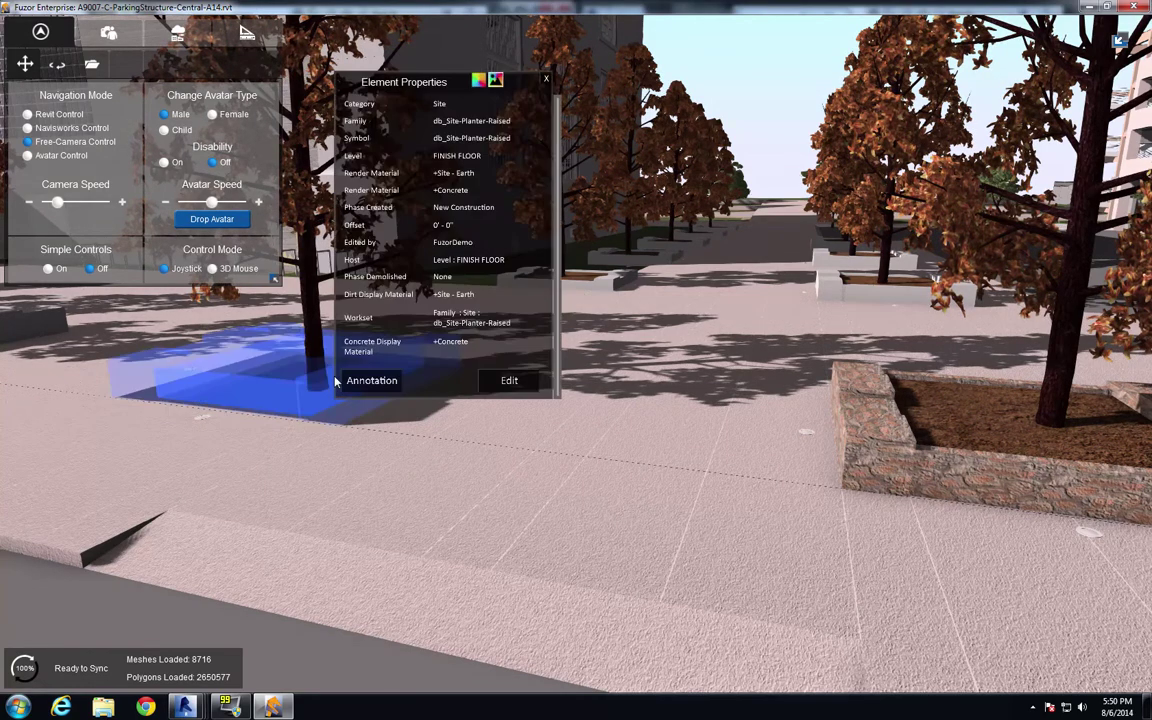
click(514, 381)
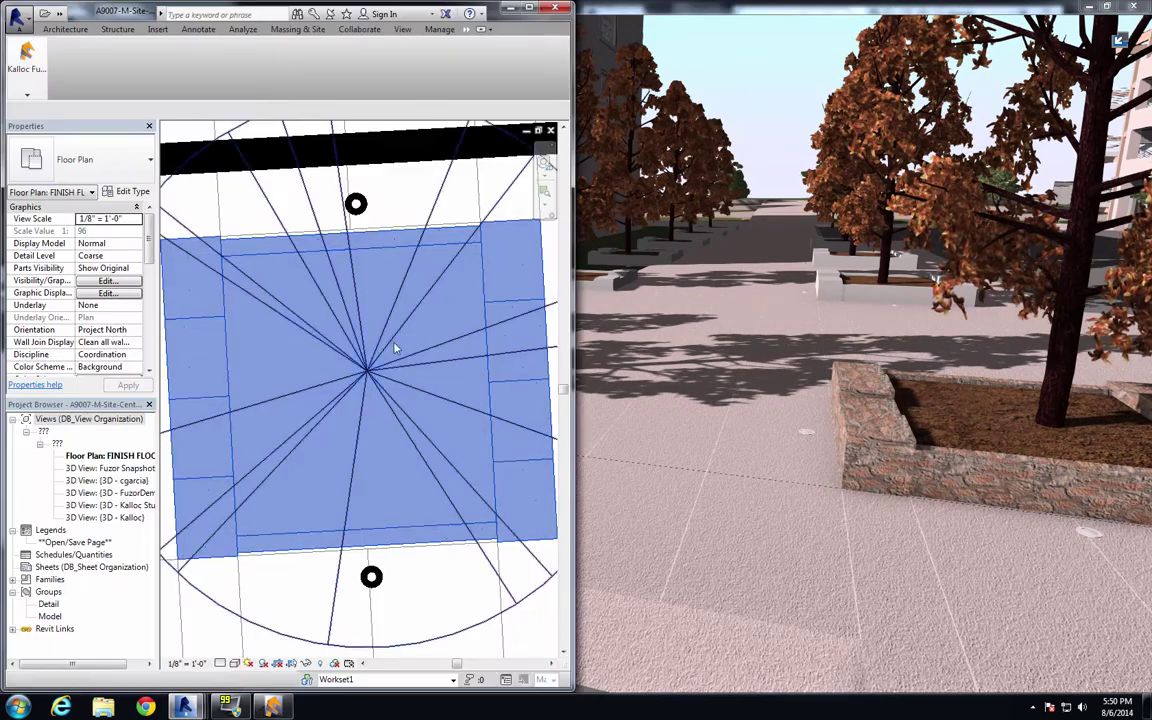
click(377, 256)
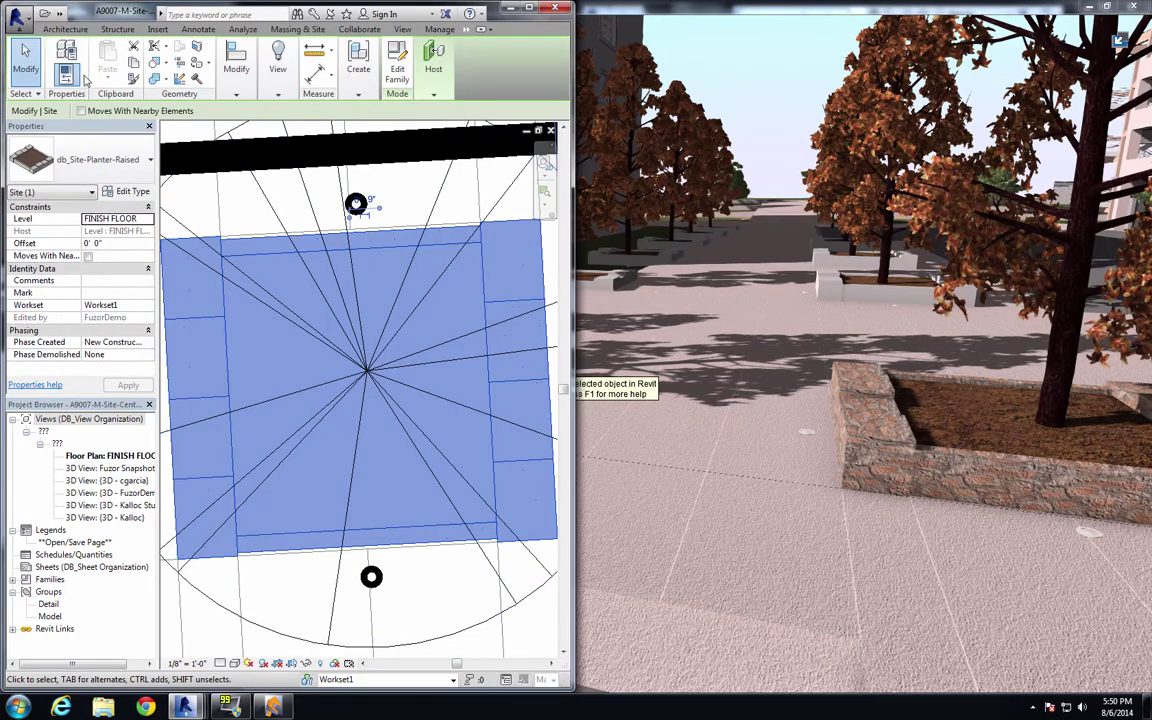
Change the raised planter type's Concrete Display Material to Stone, Natural Soldier, then return to Fuzor
click(127, 192)
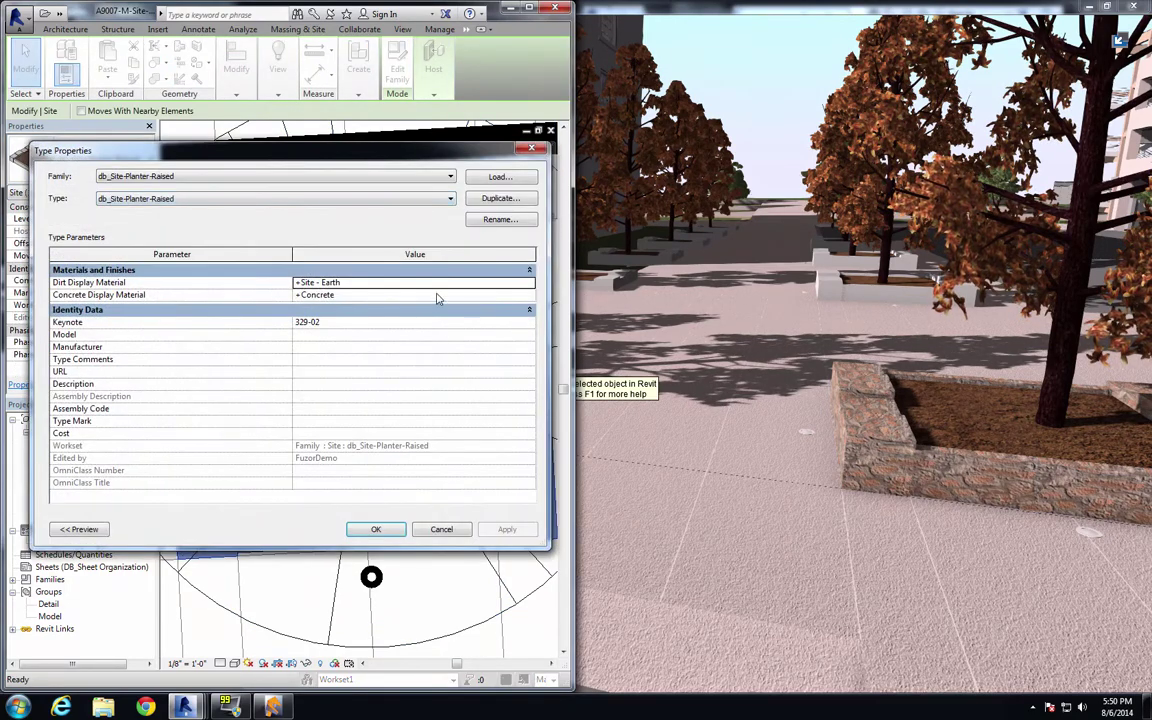
click(437, 295)
click(529, 294)
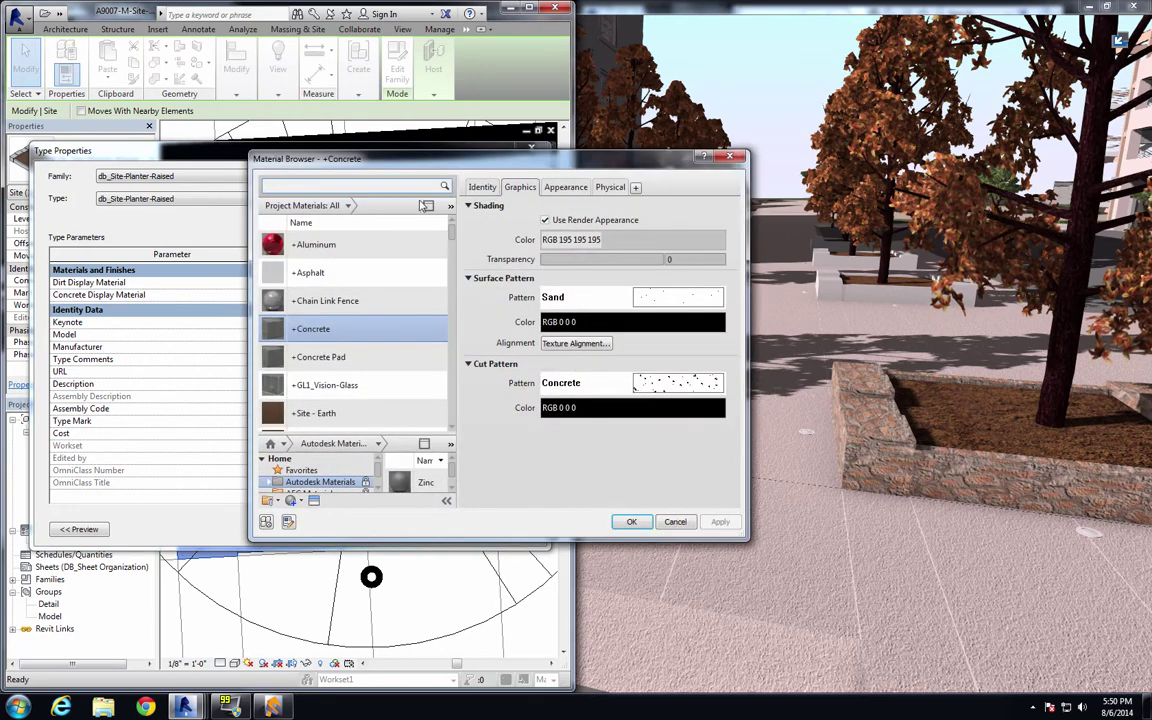
text(s)
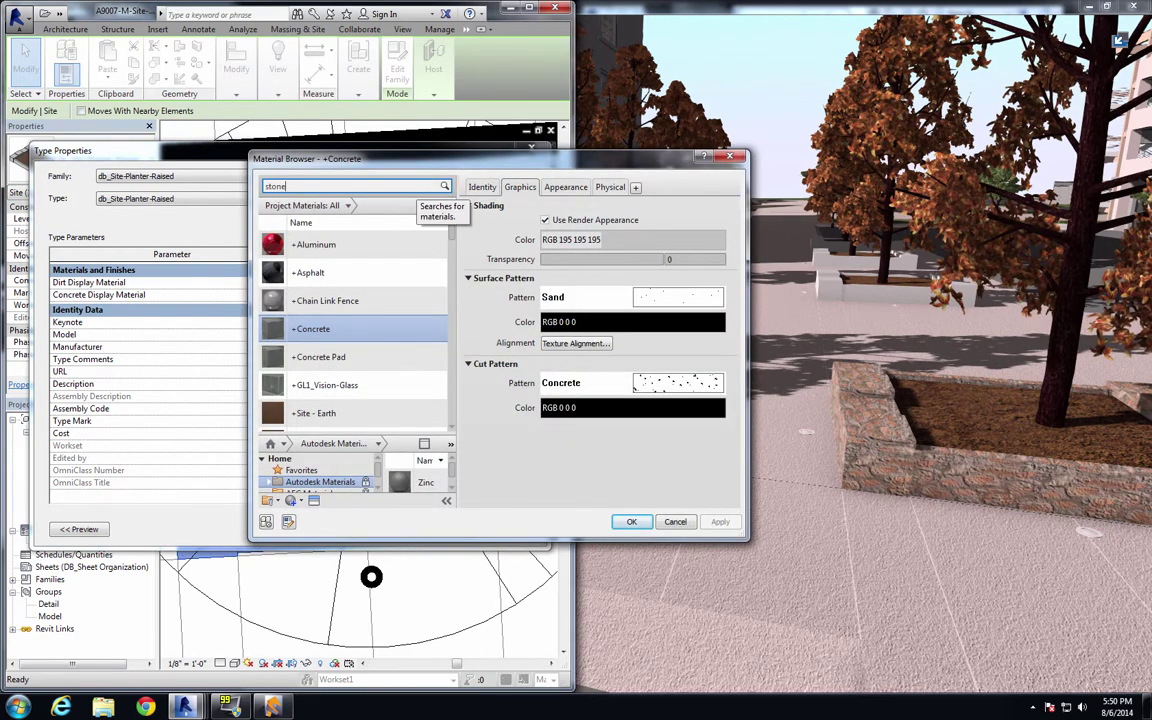
text(tone)
double_click(396, 352)
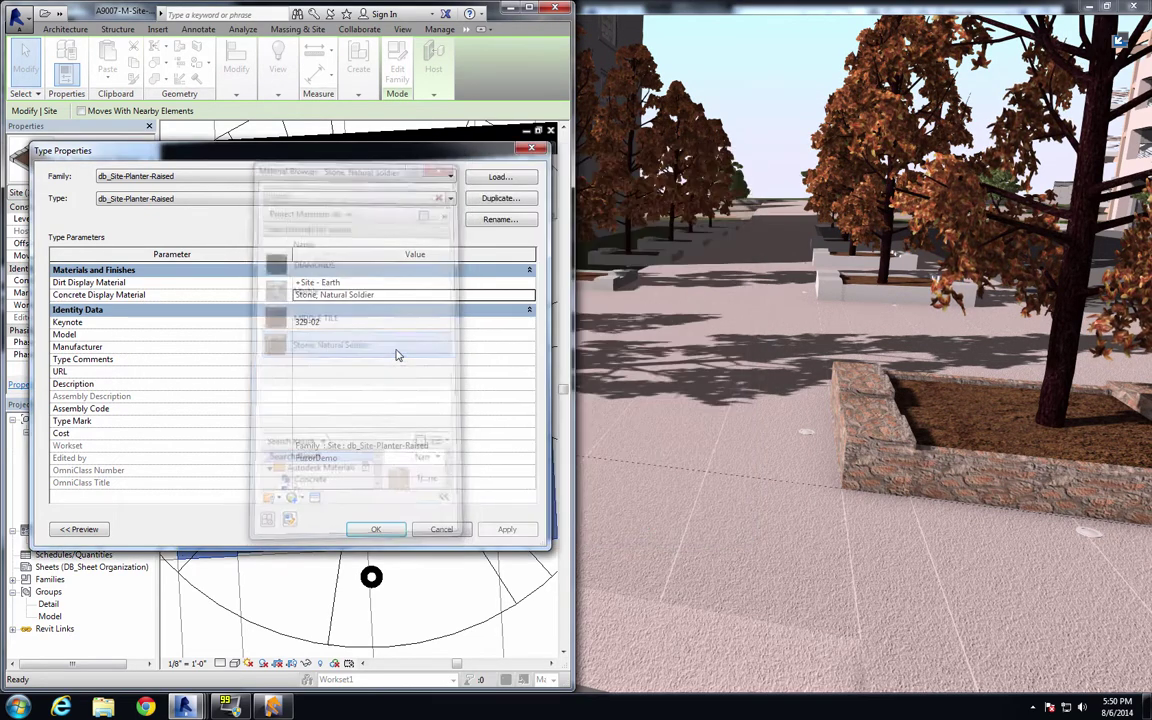
click(375, 529)
click(619, 244)
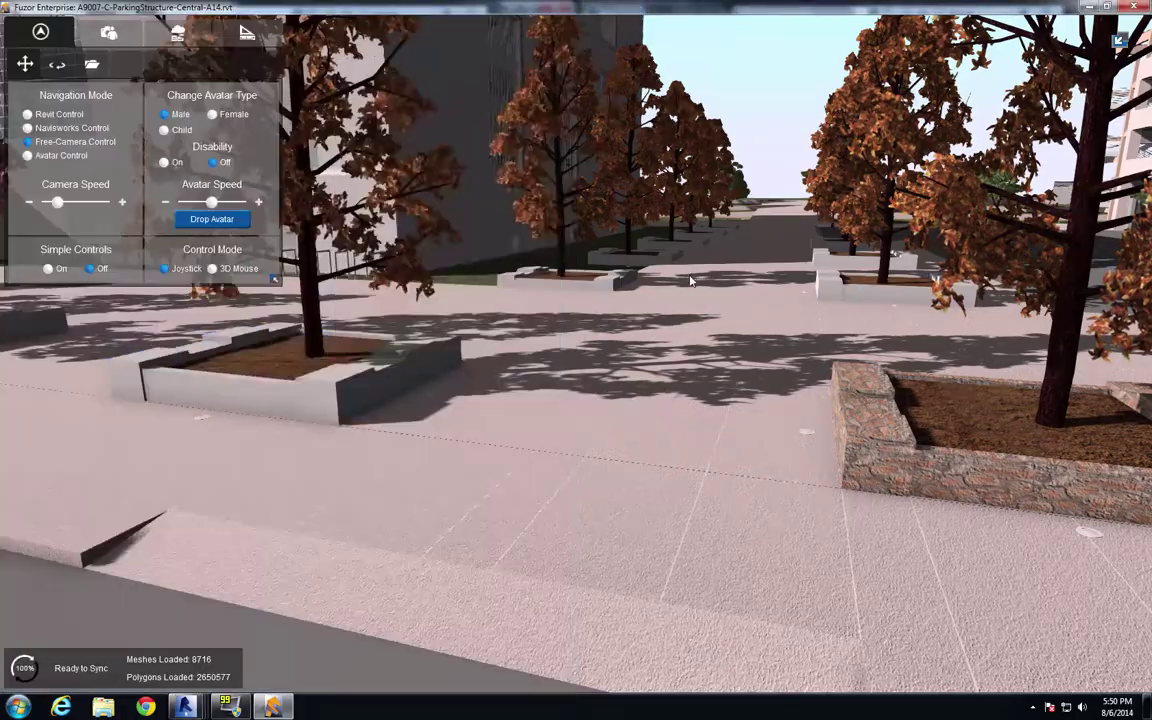
Open the nearest yellow bollard in the row at the parking garage entrance for editing in Revit
drag(690, 281, 1135, 205)
key(a)
key(w)
key(a)
key(a)
key(a)
key(w)
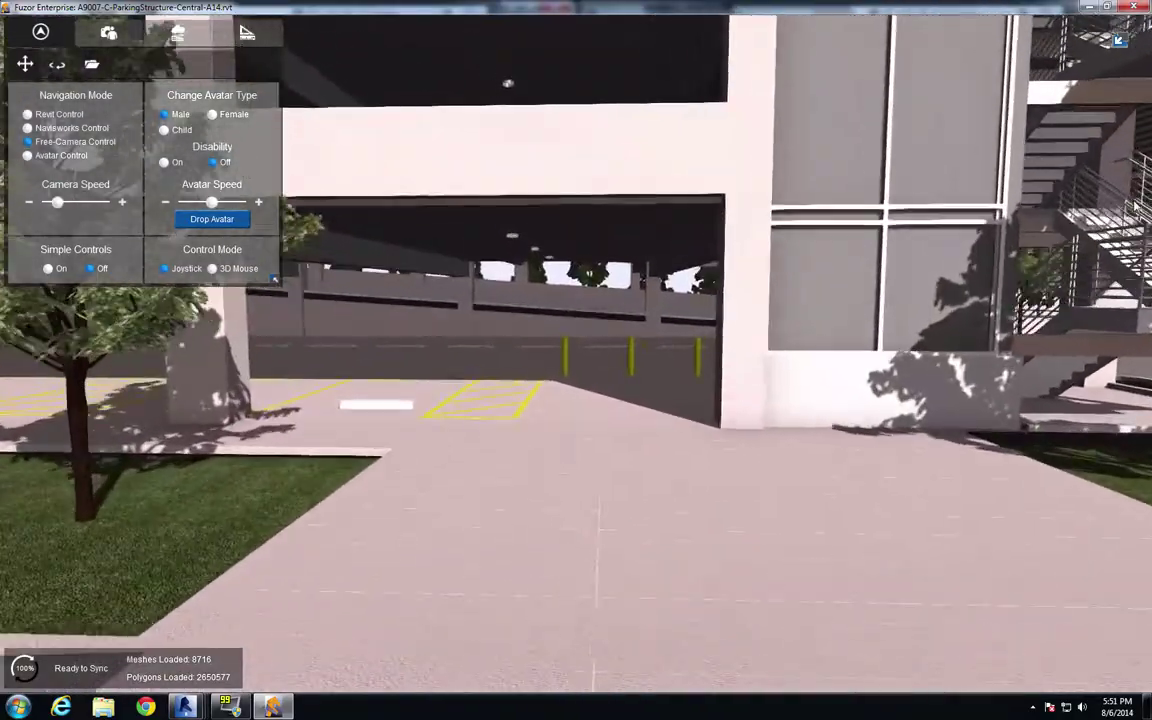
key(w)
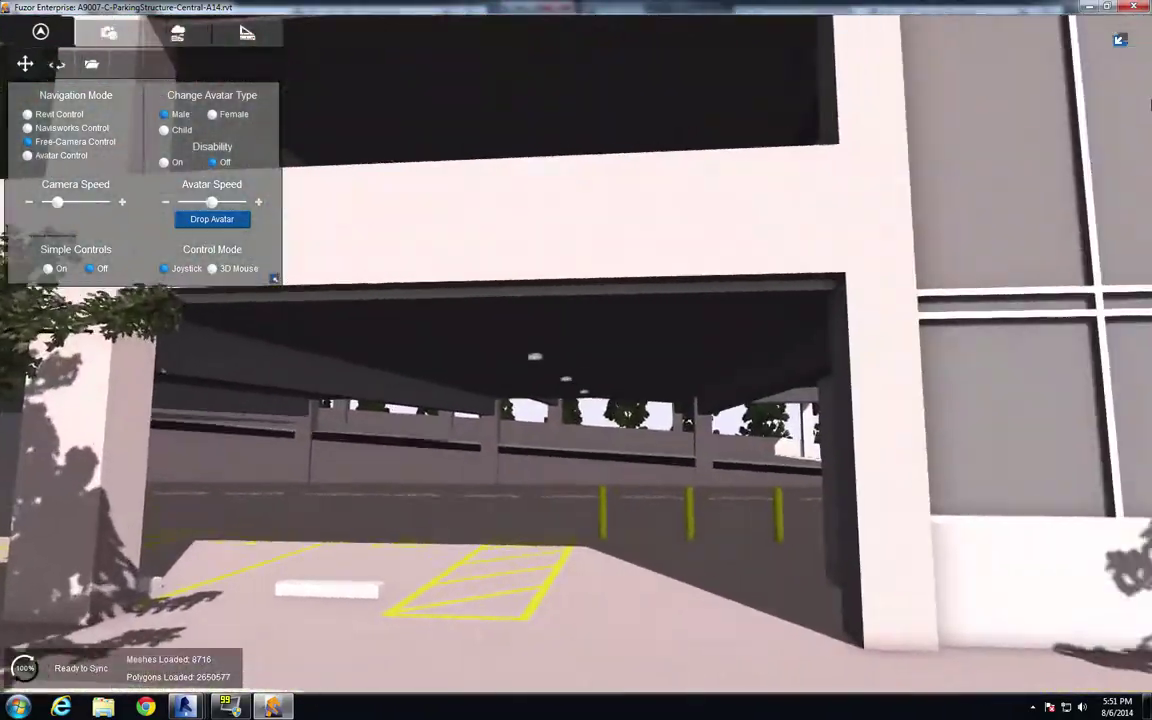
key(w)
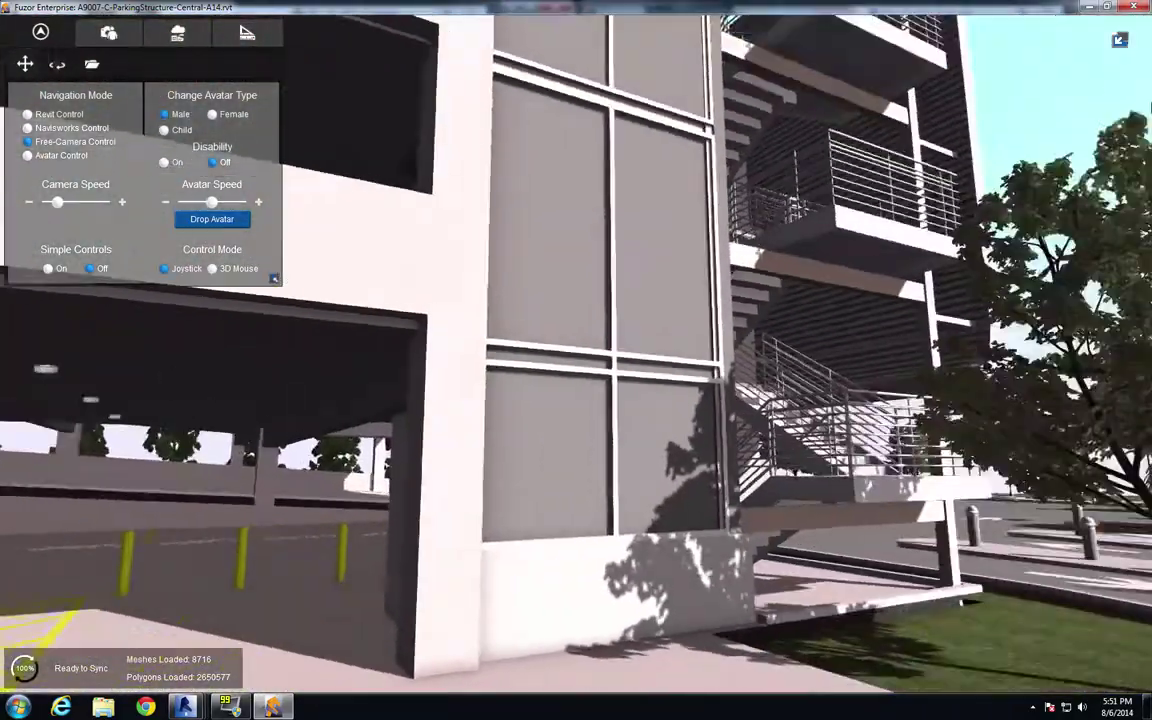
drag(905, 103, 1149, 197)
key(w)
key(w)
key(a)
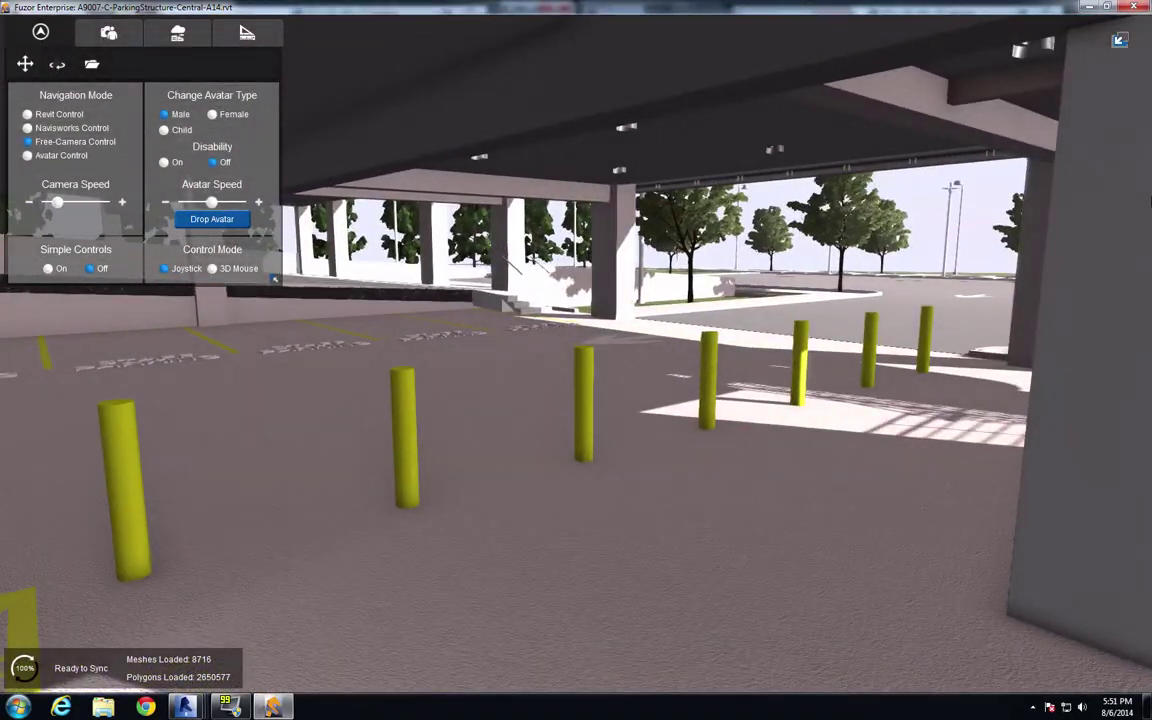
key(w)
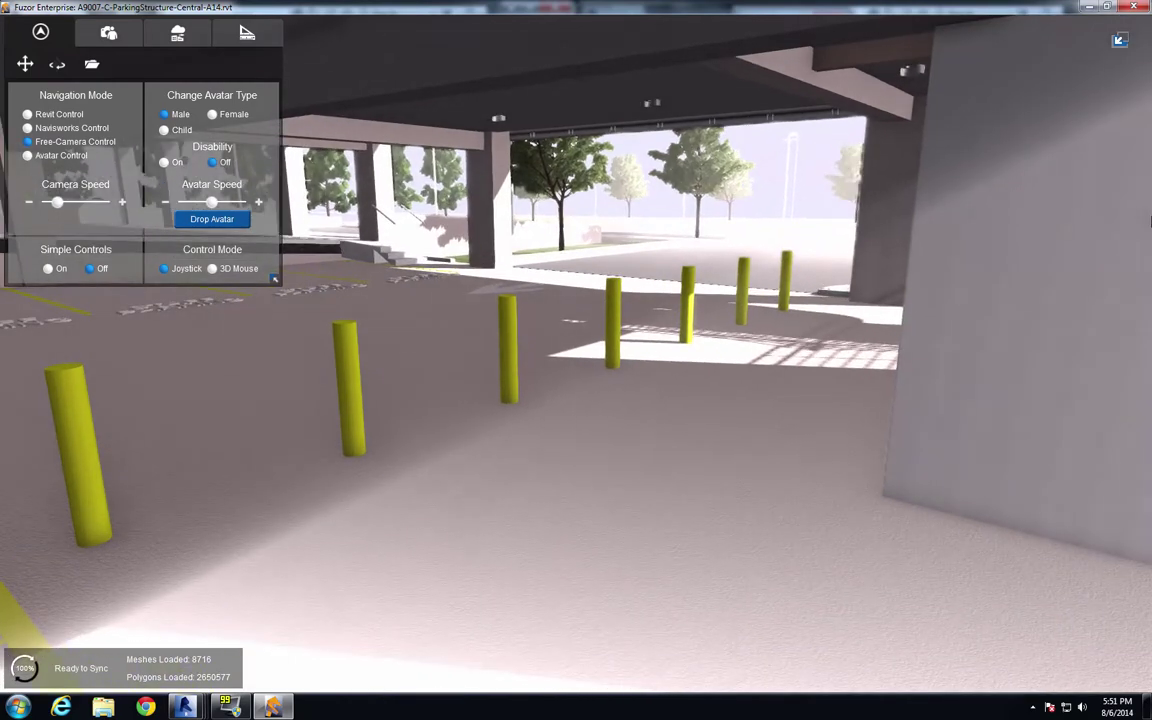
drag(1150, 221, 998, 222)
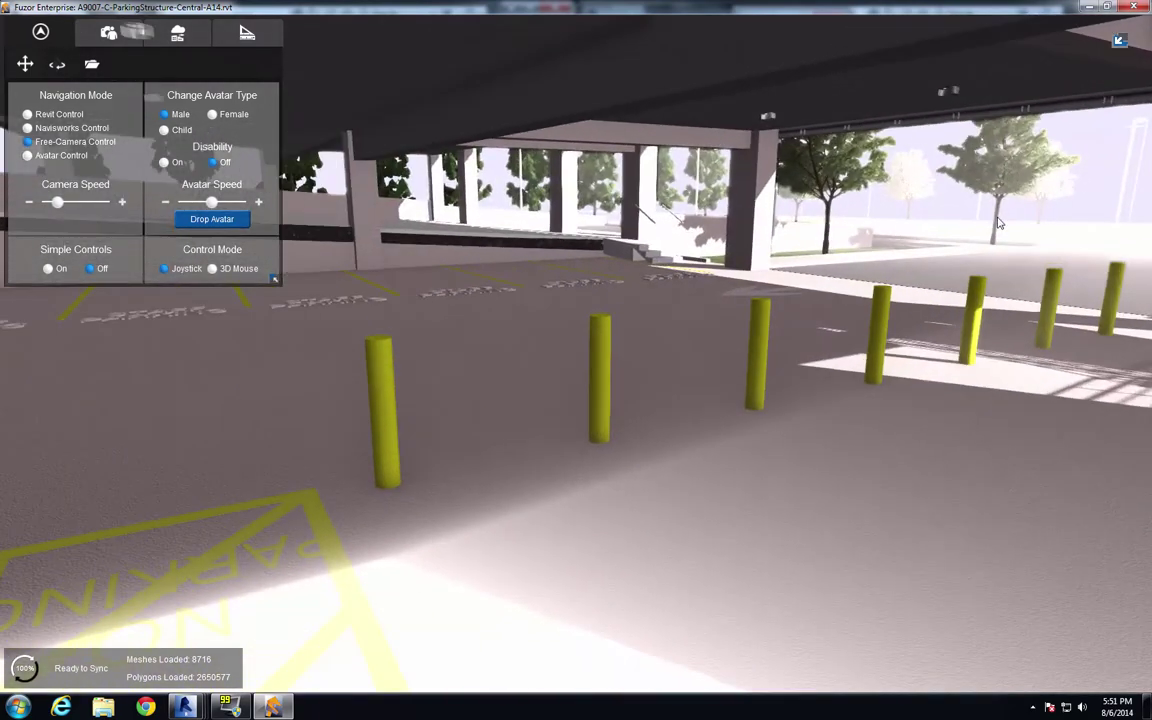
click(389, 381)
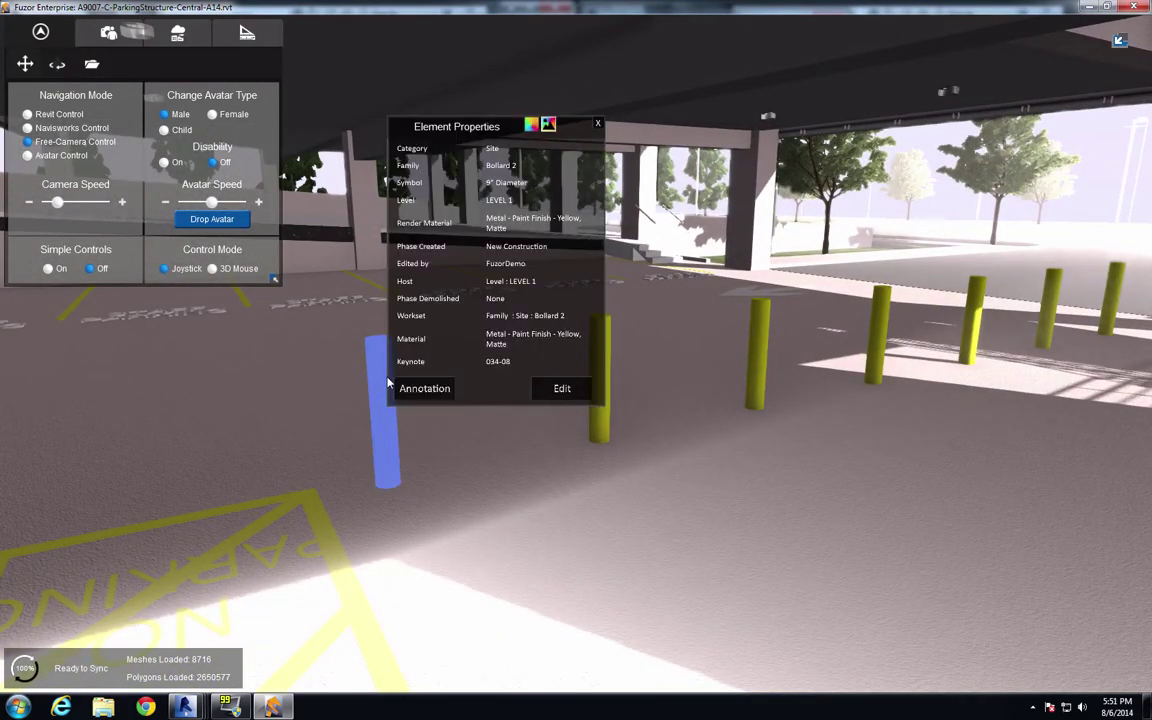
click(572, 390)
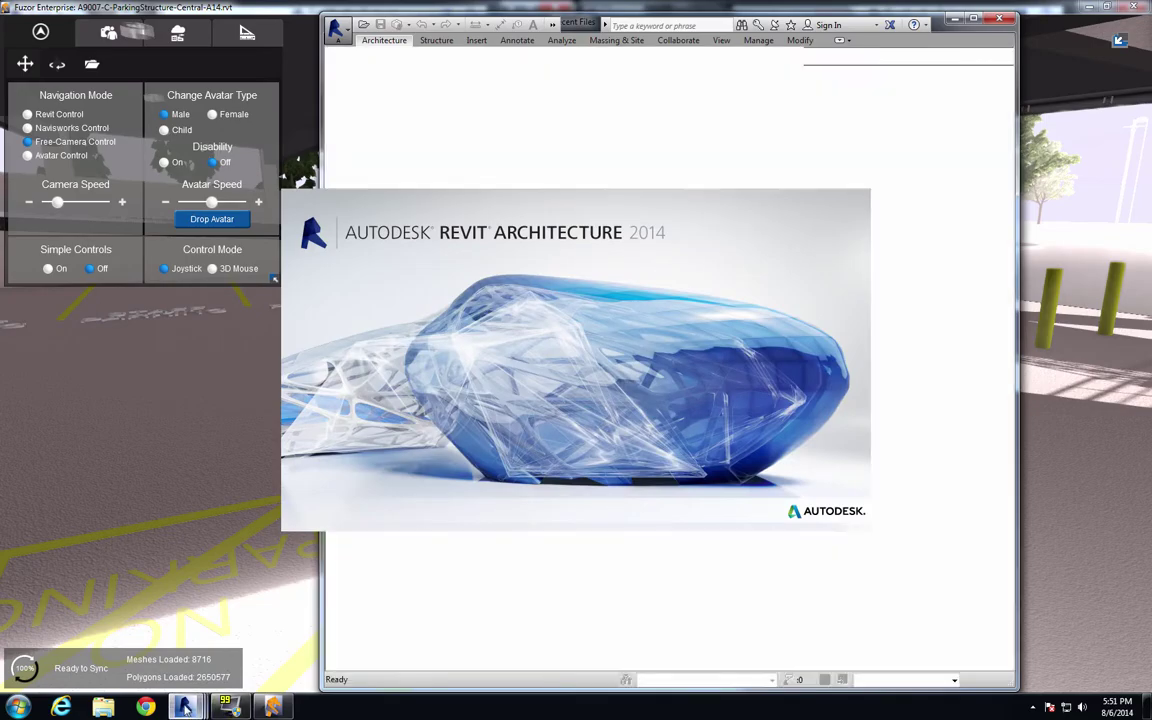
Move the Revit window aside to reveal the scene, delete the selected bollard and return to Fuzor
mouse_move(184, 706)
mouse_move(50, 627)
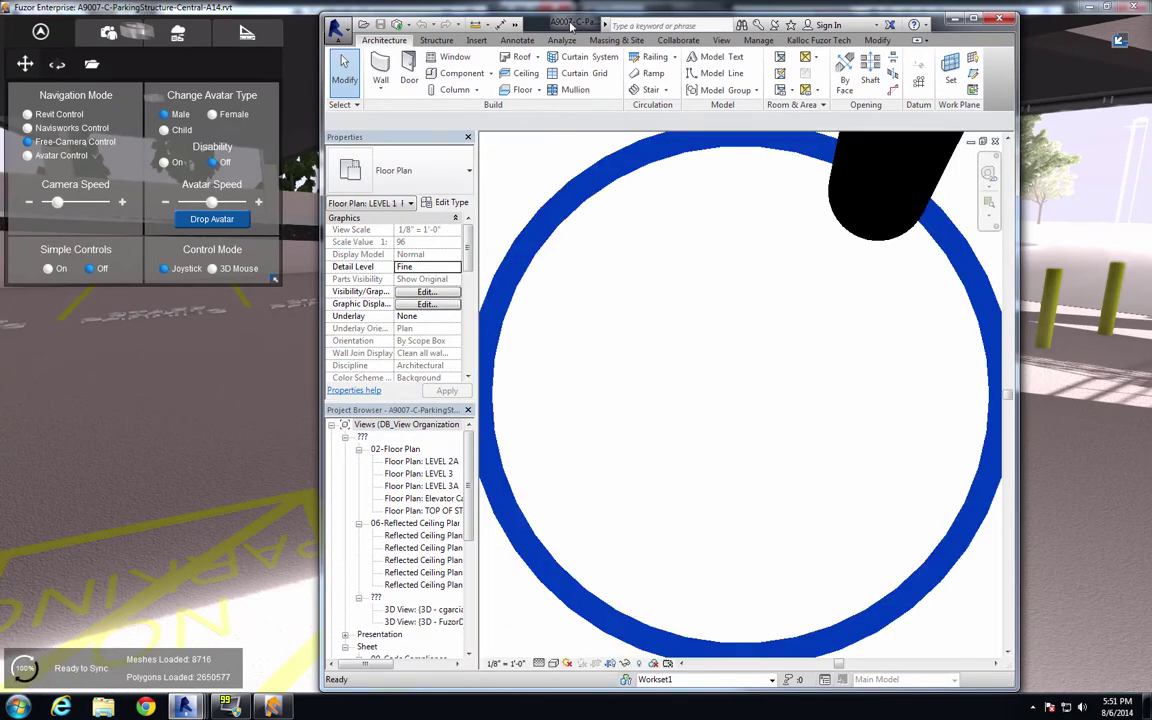
drag(570, 22, 723, 19)
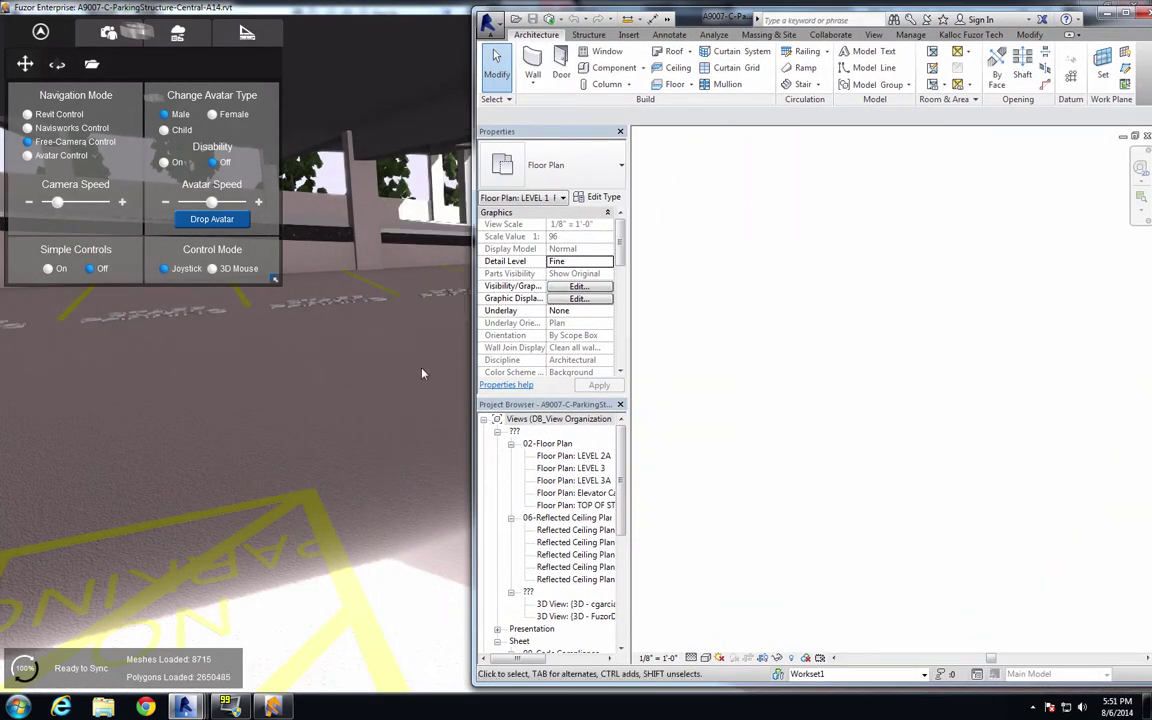
click(396, 360)
Enter the glass-fronted building and open its first floor's wood-finished floor for editing in Revit
drag(492, 376, 1150, 252)
key(w)
key(w)
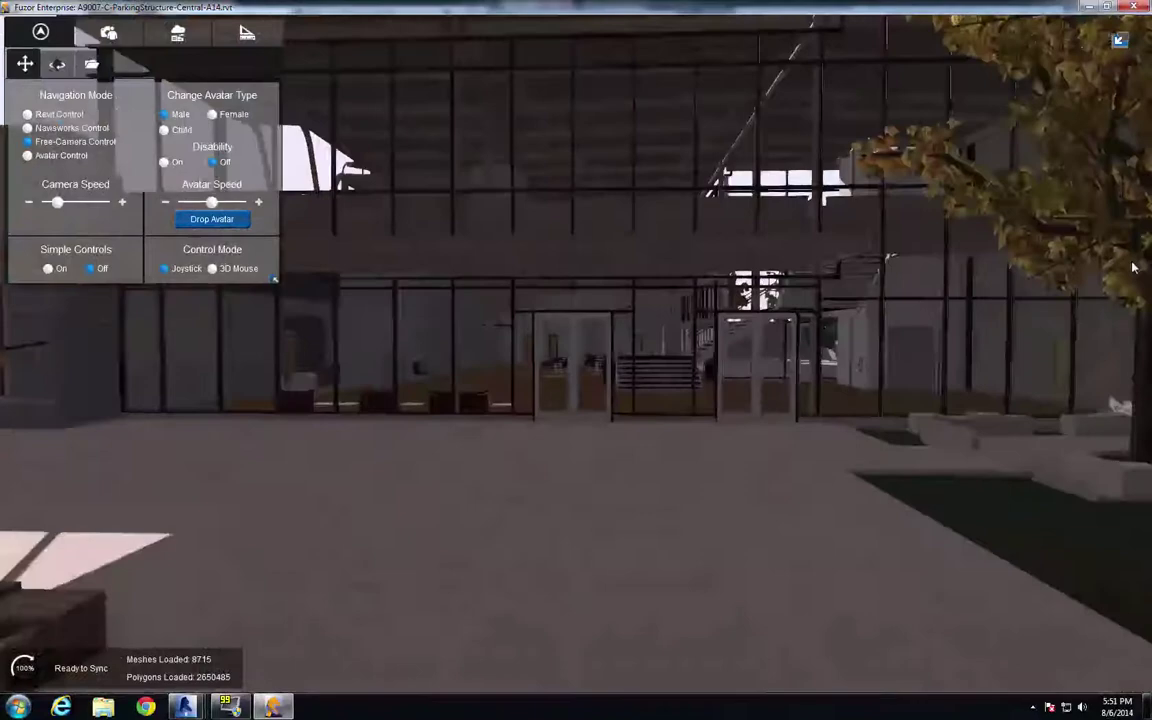
key(w)
drag(1131, 260, 1080, 363)
key(s)
drag(748, 483, 610, 530)
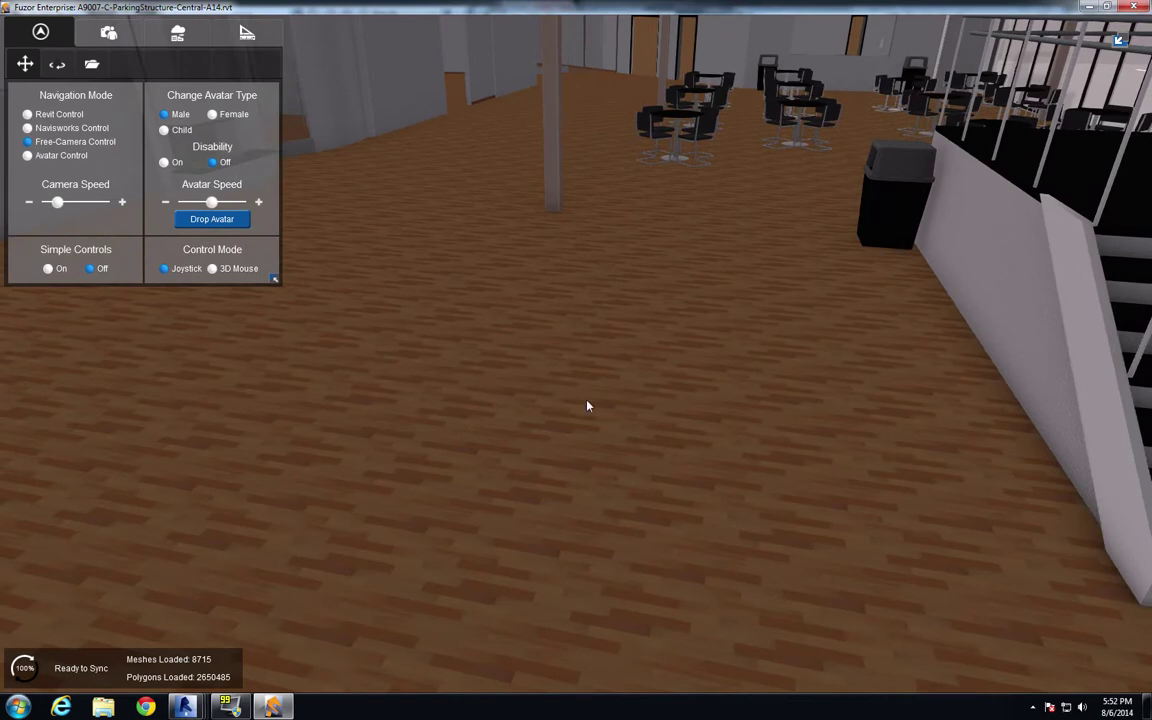
click(545, 438)
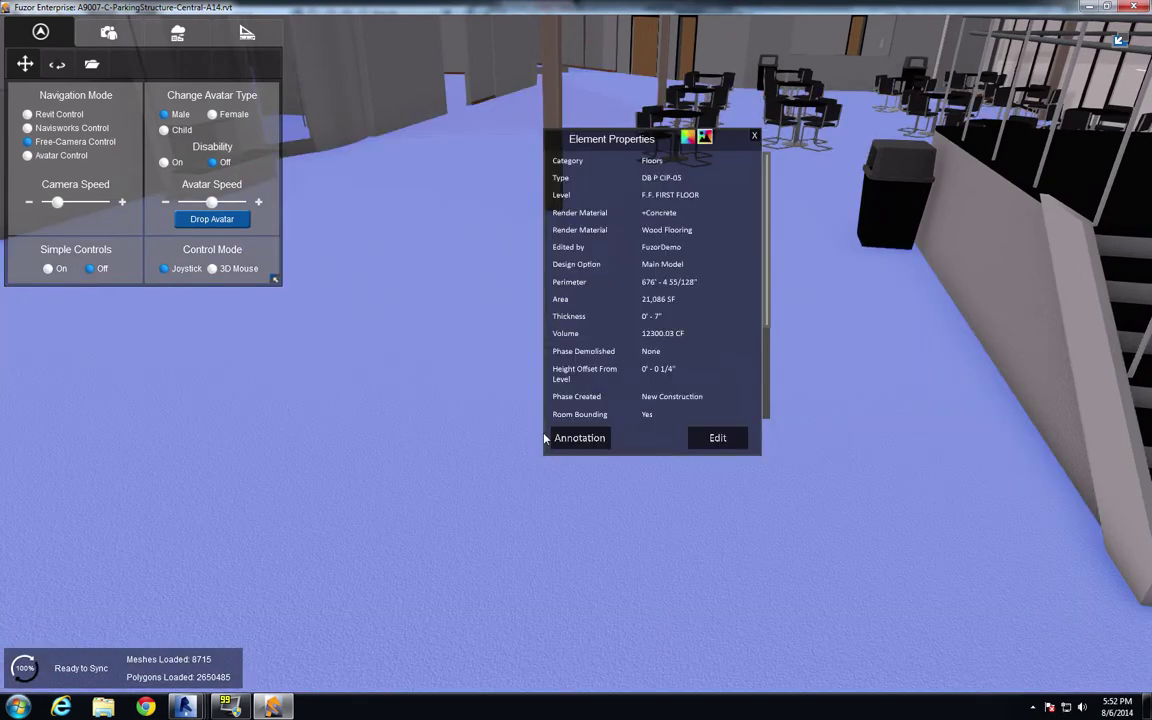
click(719, 440)
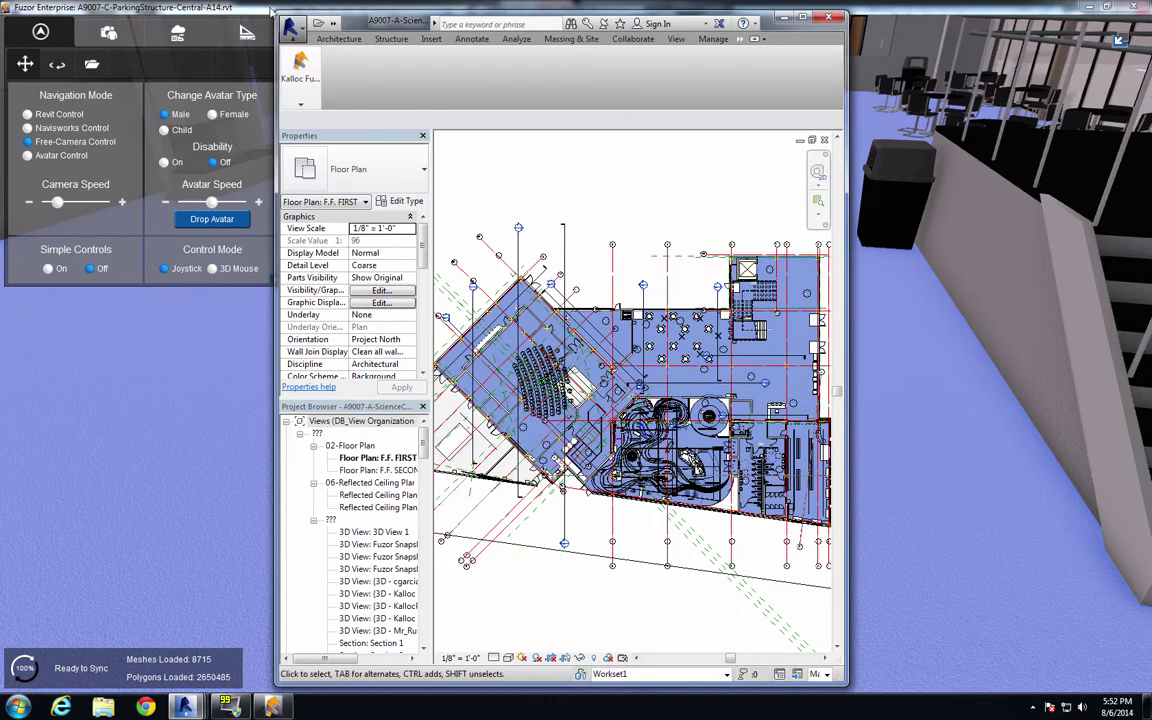
Change the Finish 1 layer material of floor type DB P CIP-05 to Wood Planks, then return to Fuzor
mouse_move(302, 80)
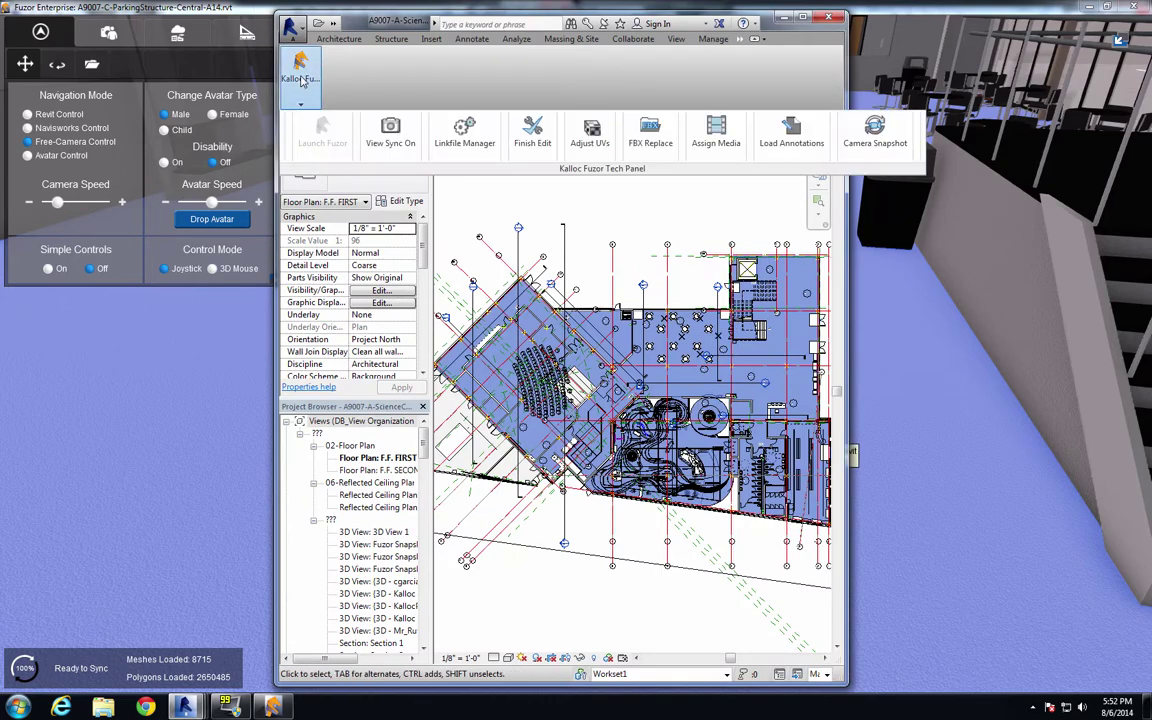
click(533, 130)
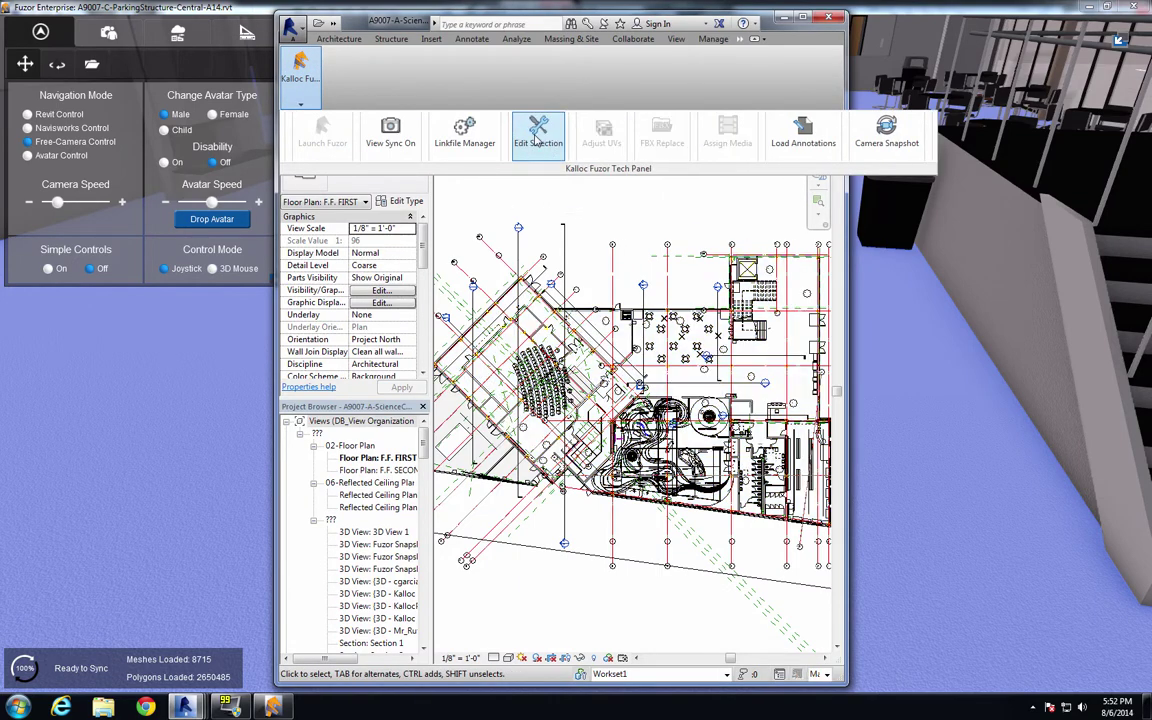
click(400, 201)
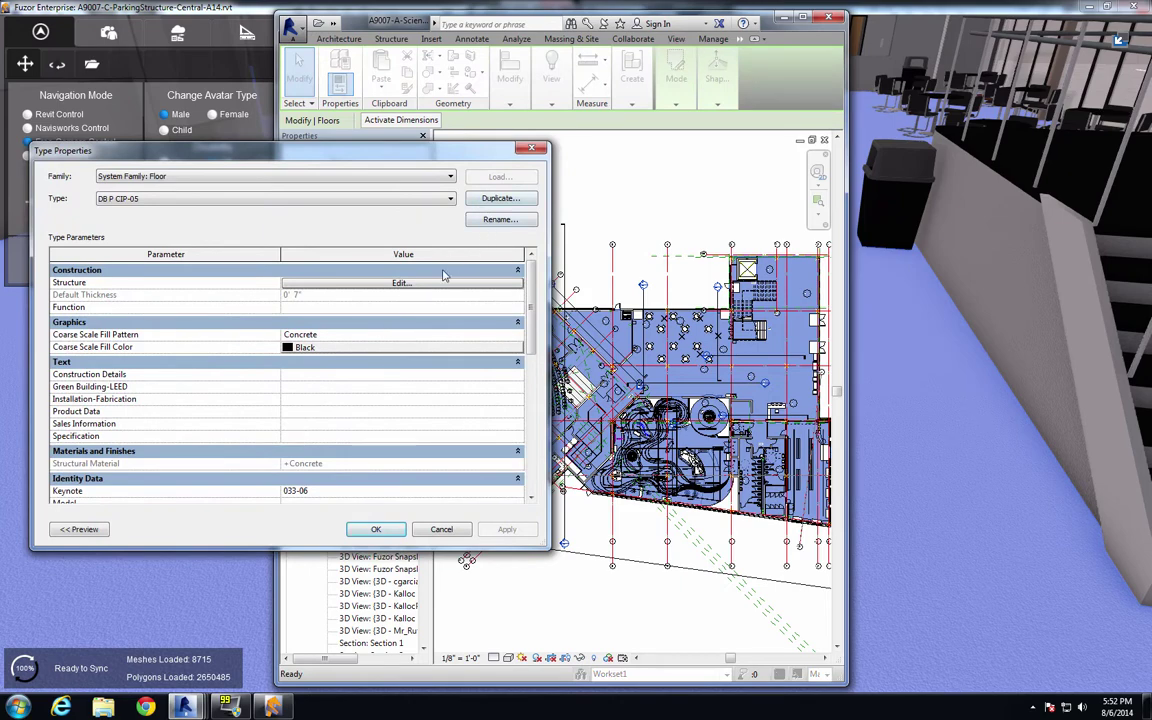
click(400, 283)
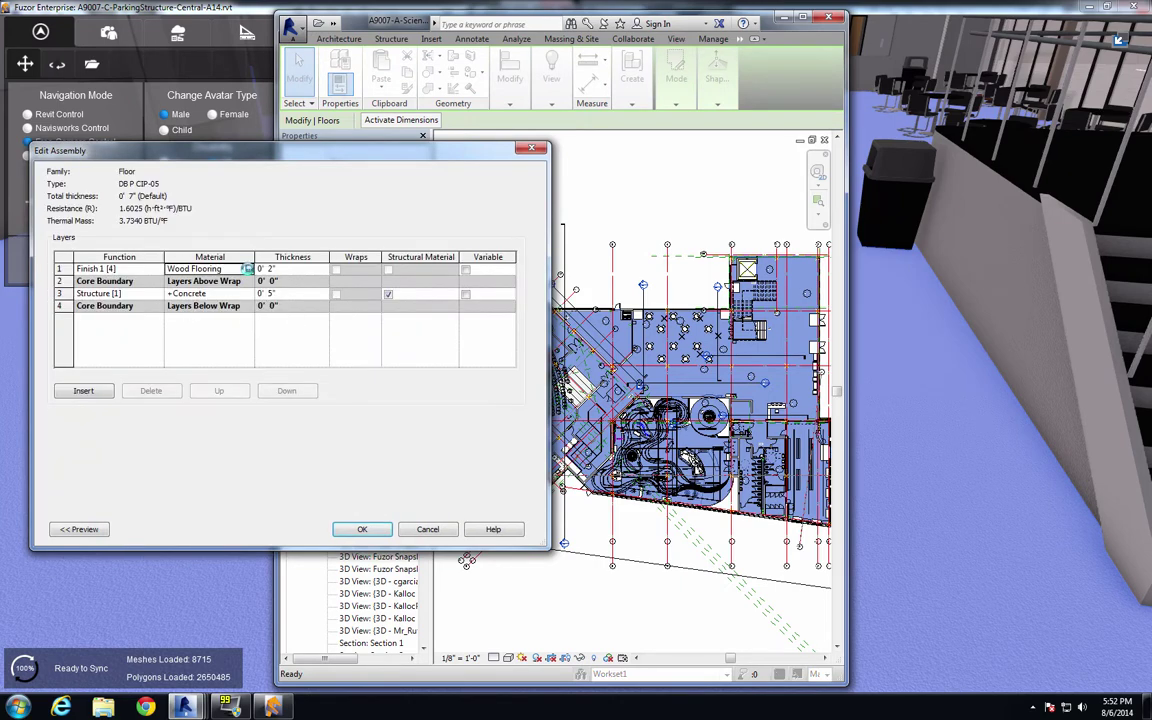
click(247, 269)
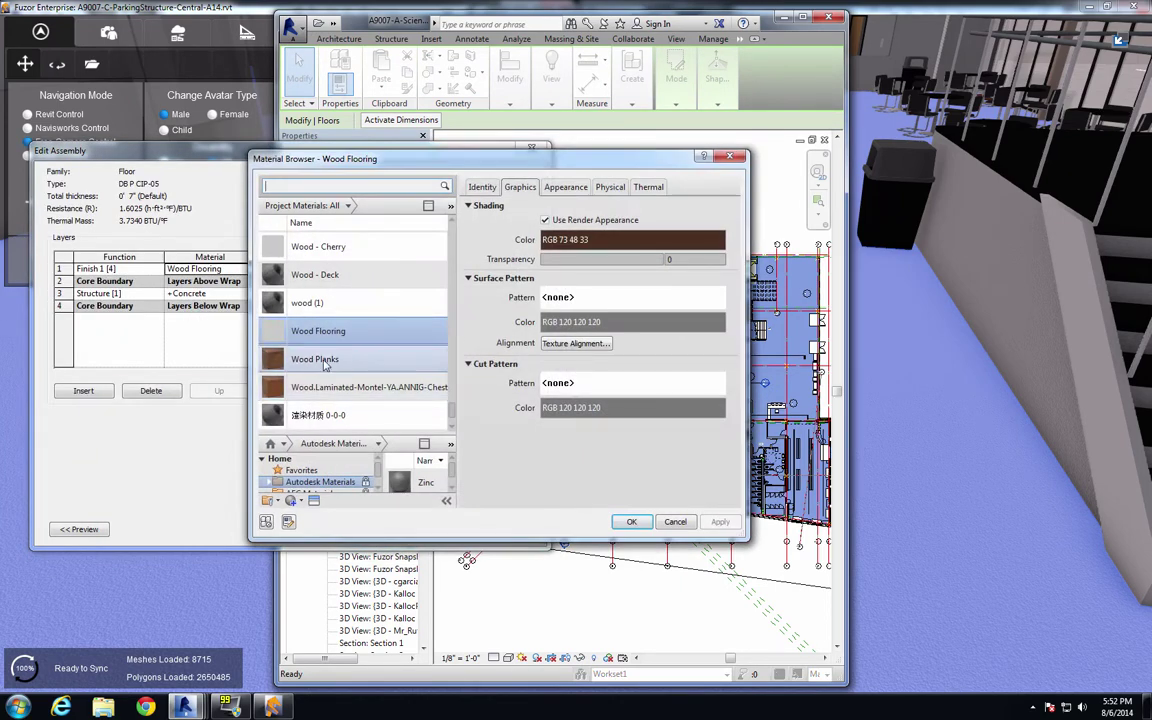
double_click(342, 362)
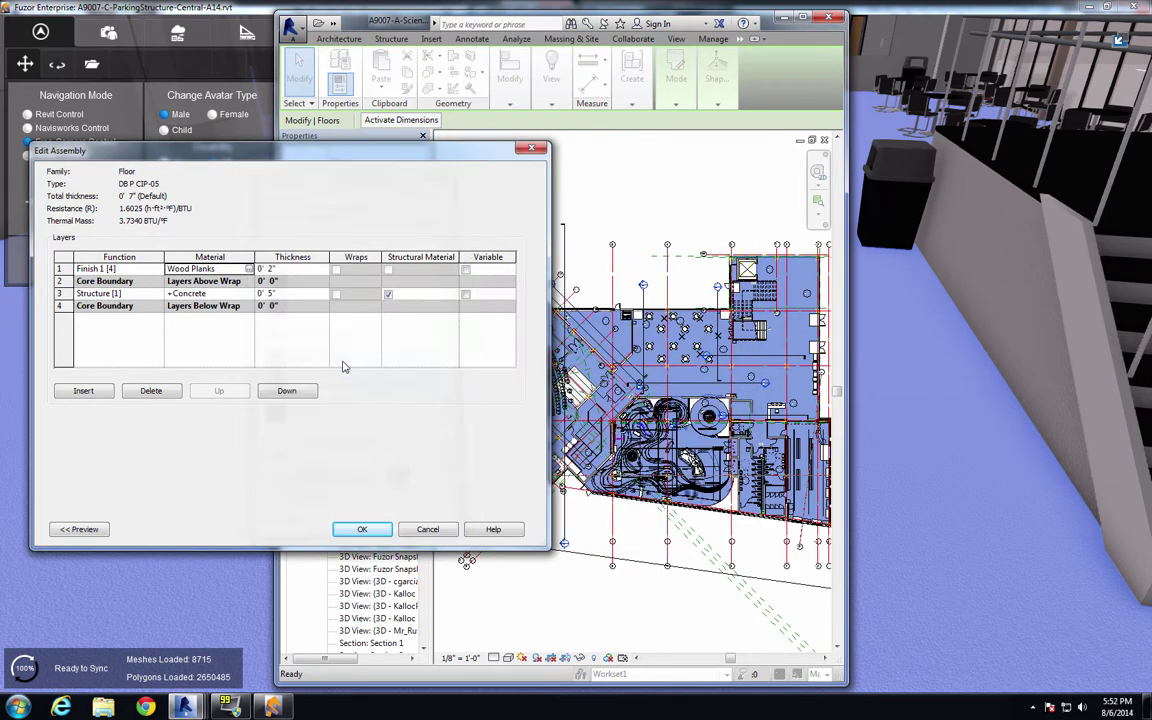
click(361, 530)
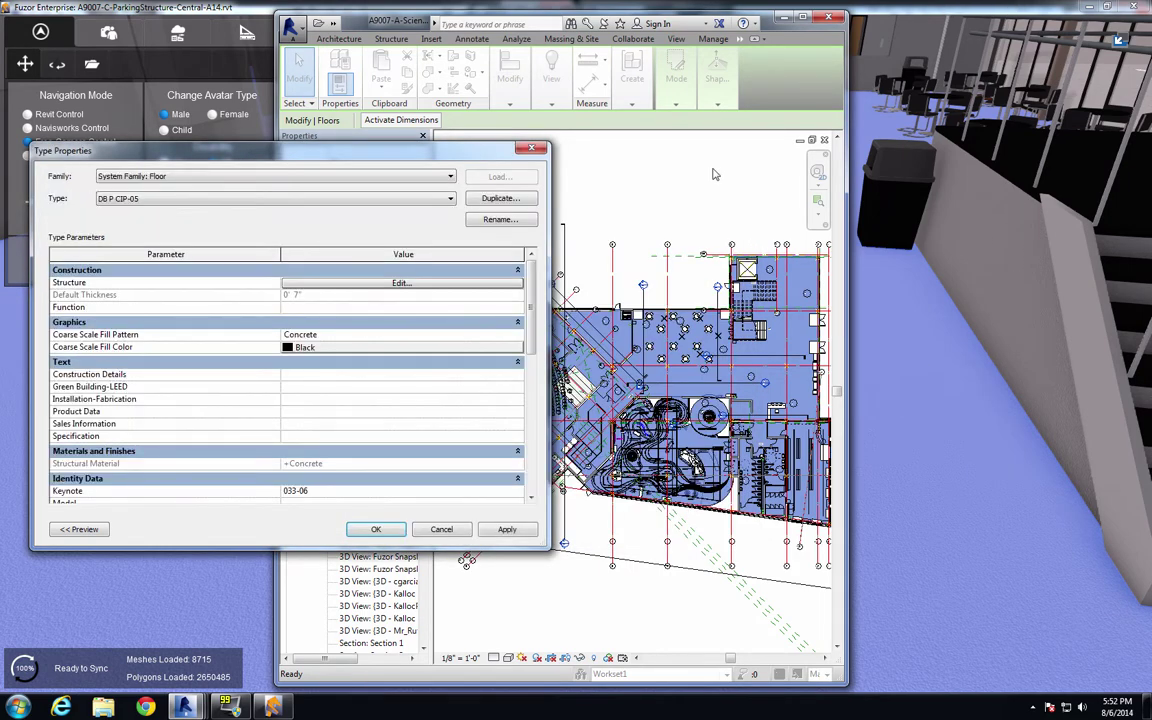
click(389, 532)
click(283, 708)
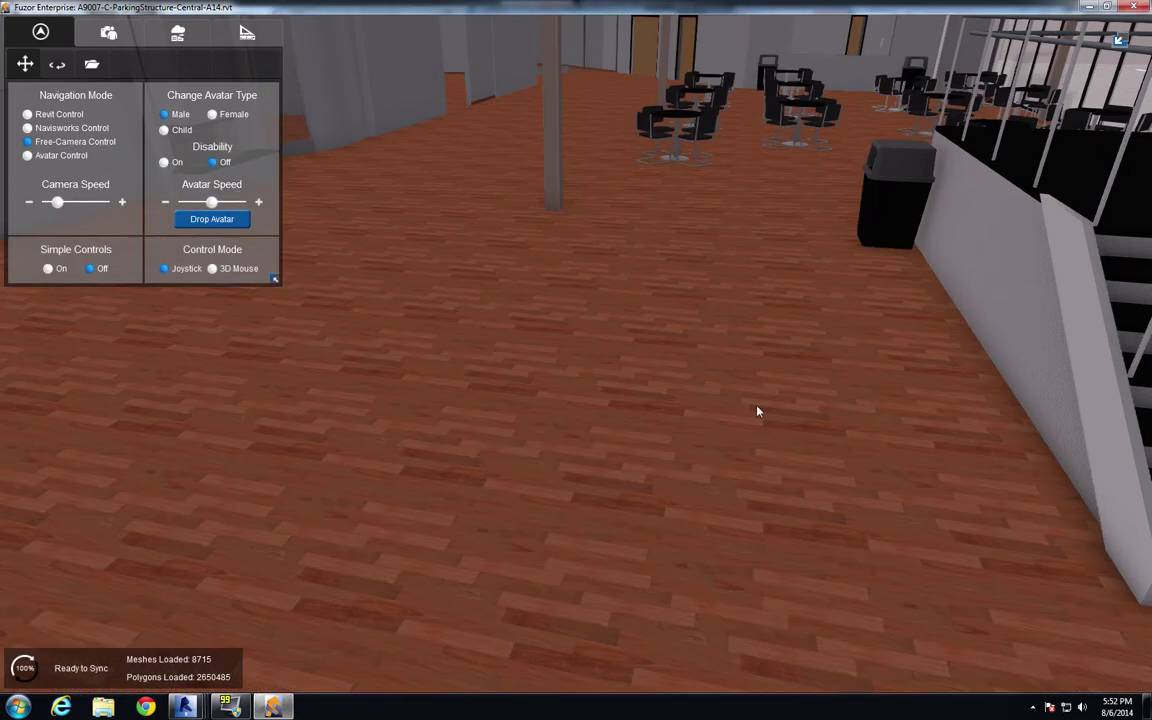
Inspect the floor finish around the entrance doors in Fuzor, then preview the open Revit windows
drag(668, 331, 176, 253)
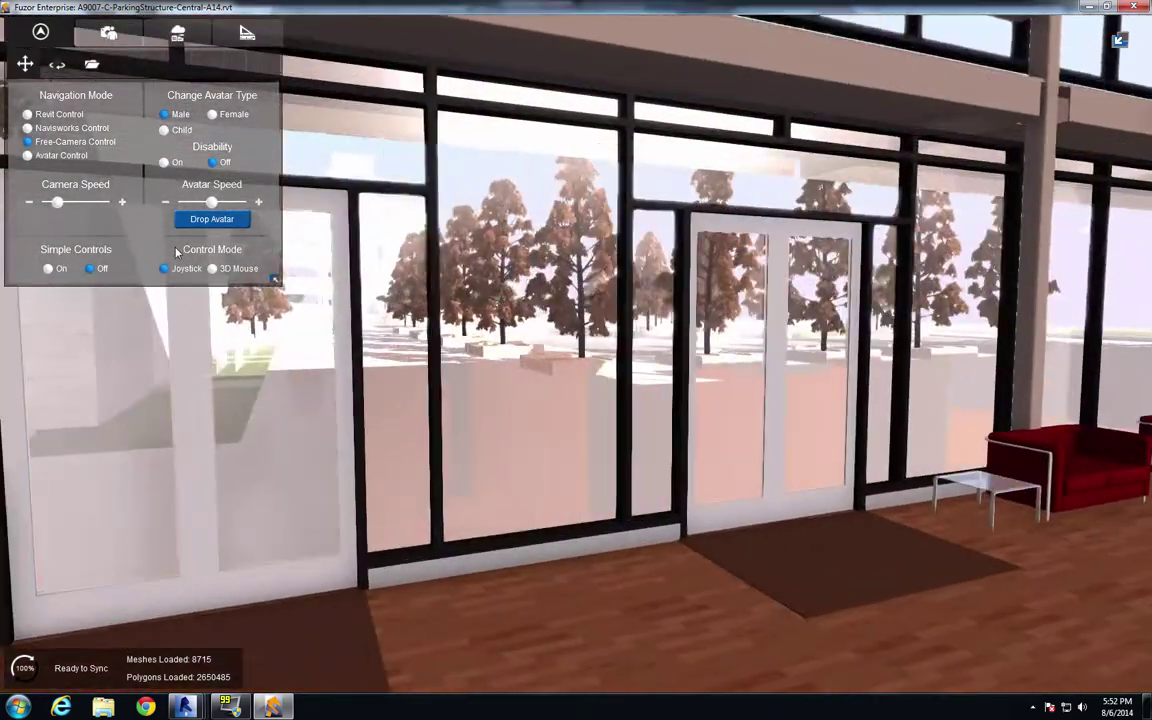
key(d)
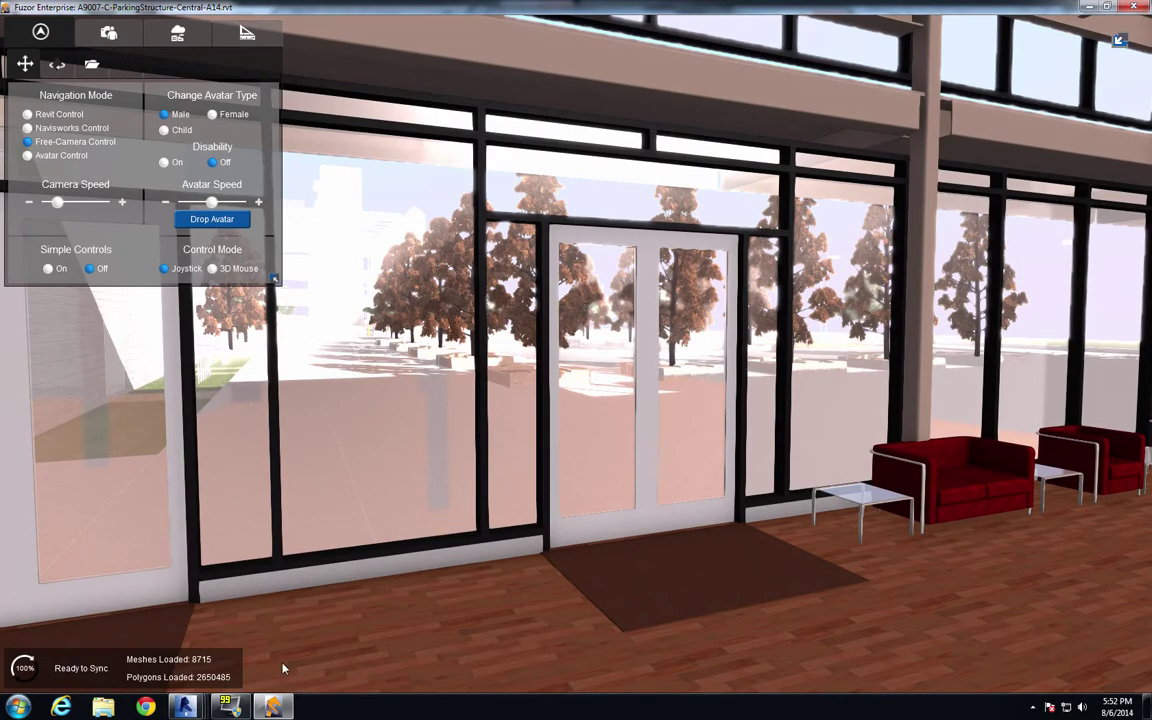
mouse_move(190, 707)
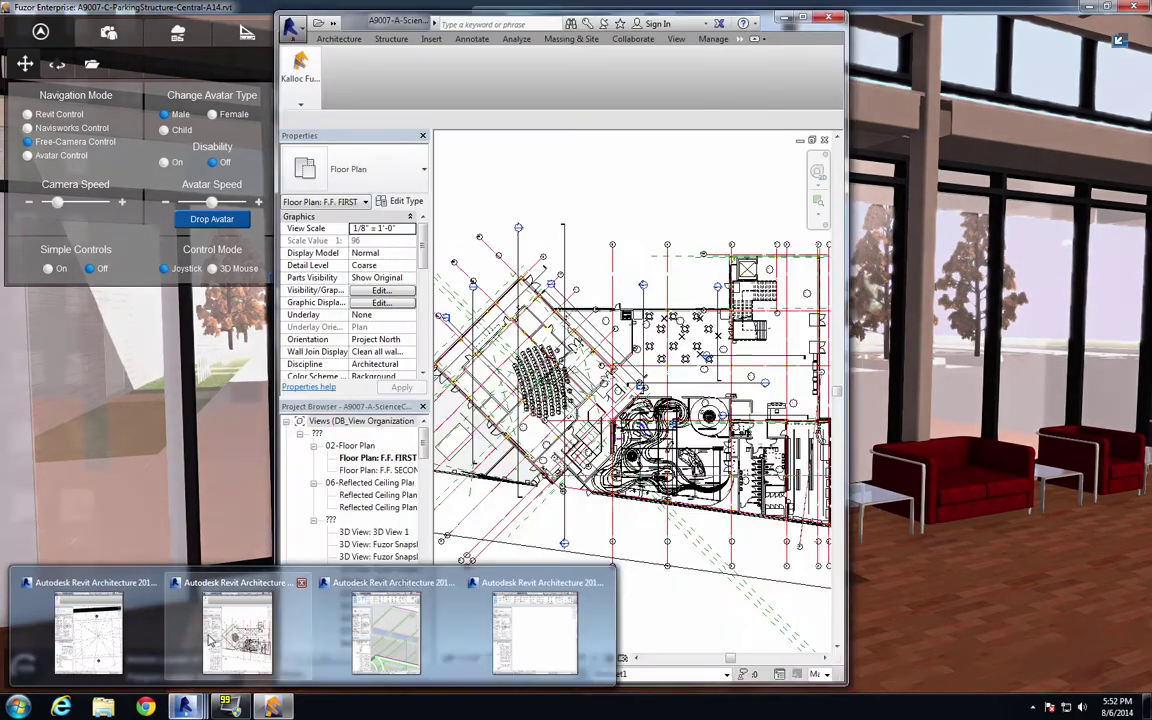